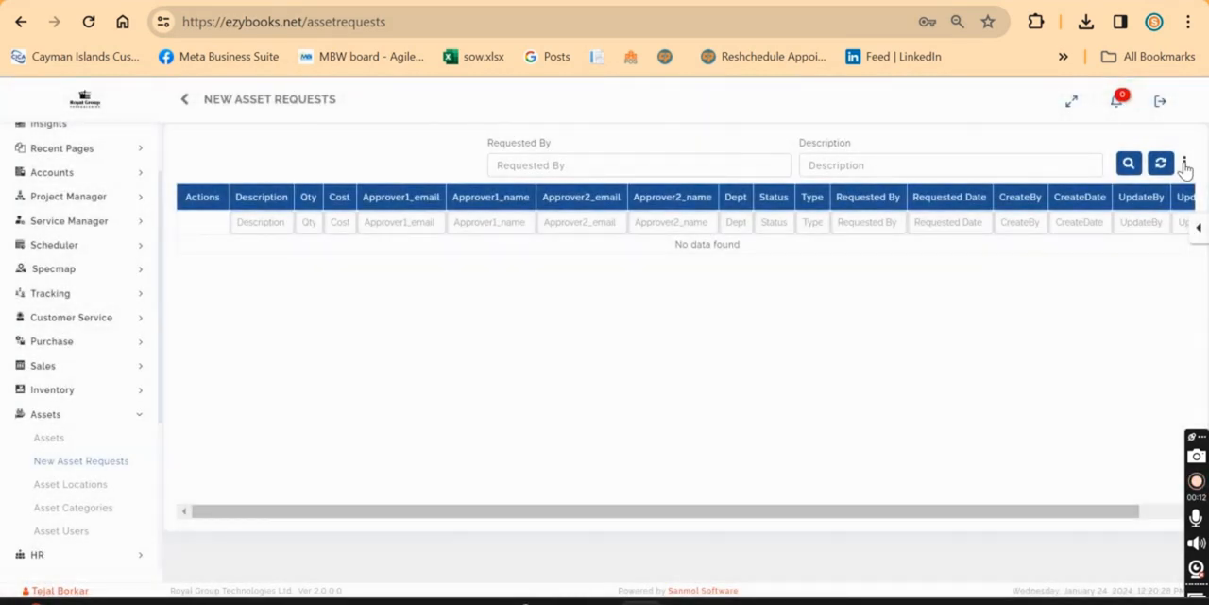
# Start a new asset request and enter "Request1" as its description.
pyautogui.click(1184, 164)
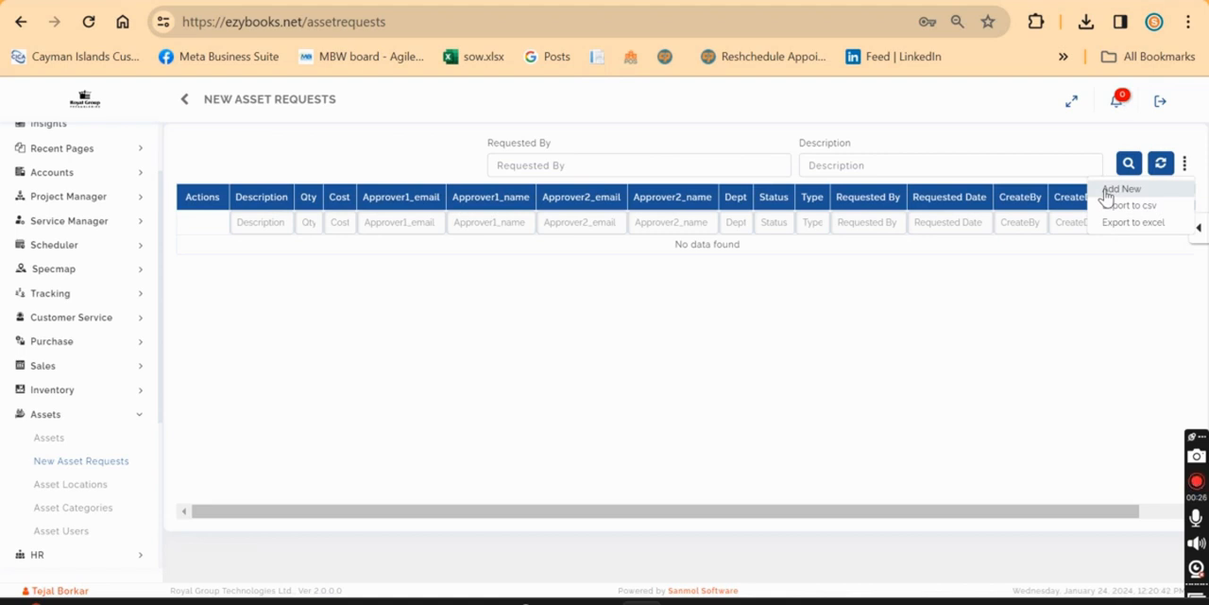
pyautogui.click(1139, 196)
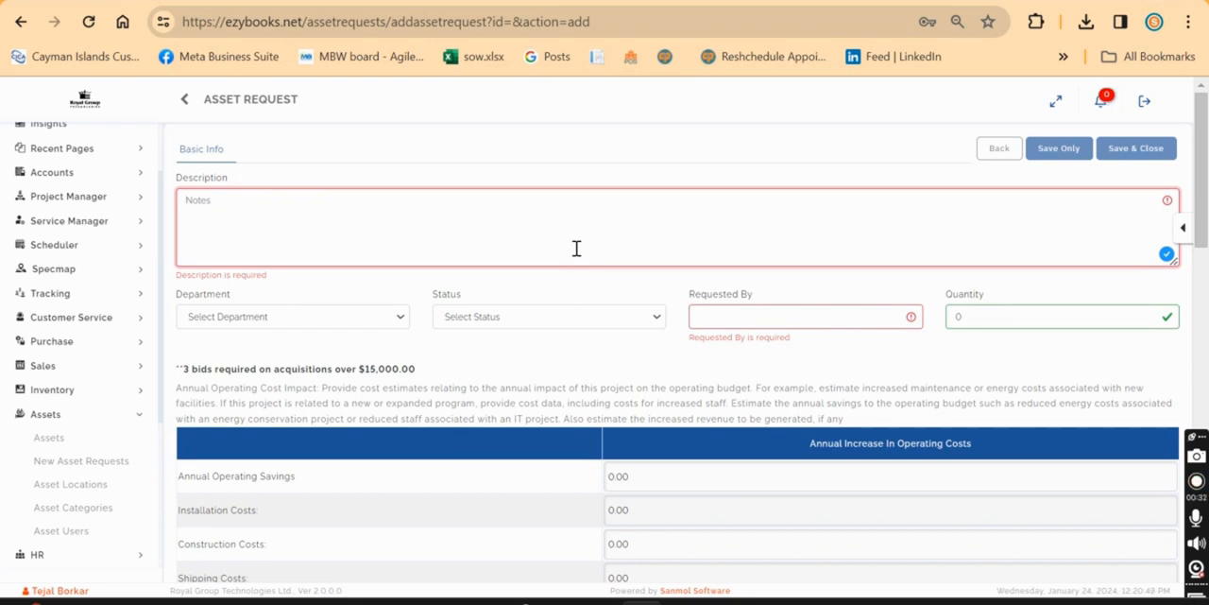
pyautogui.click(576, 248)
pyautogui.write('Request1')
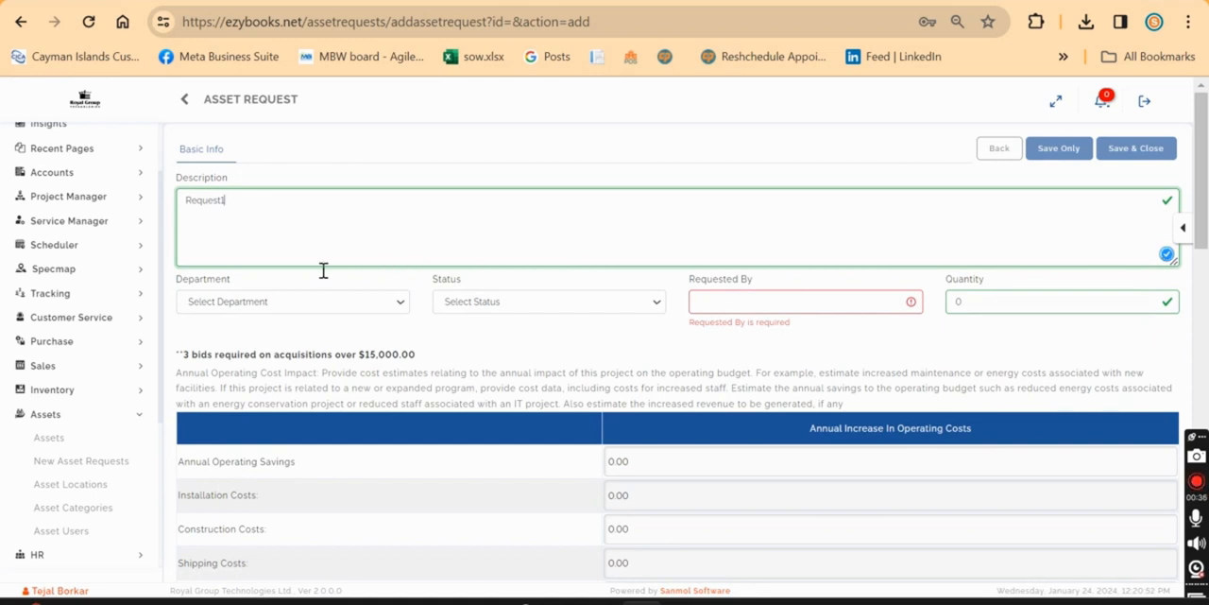
# Set the request's department to "Inventory - Inventory" and its status to Open.
pyautogui.click(295, 303)
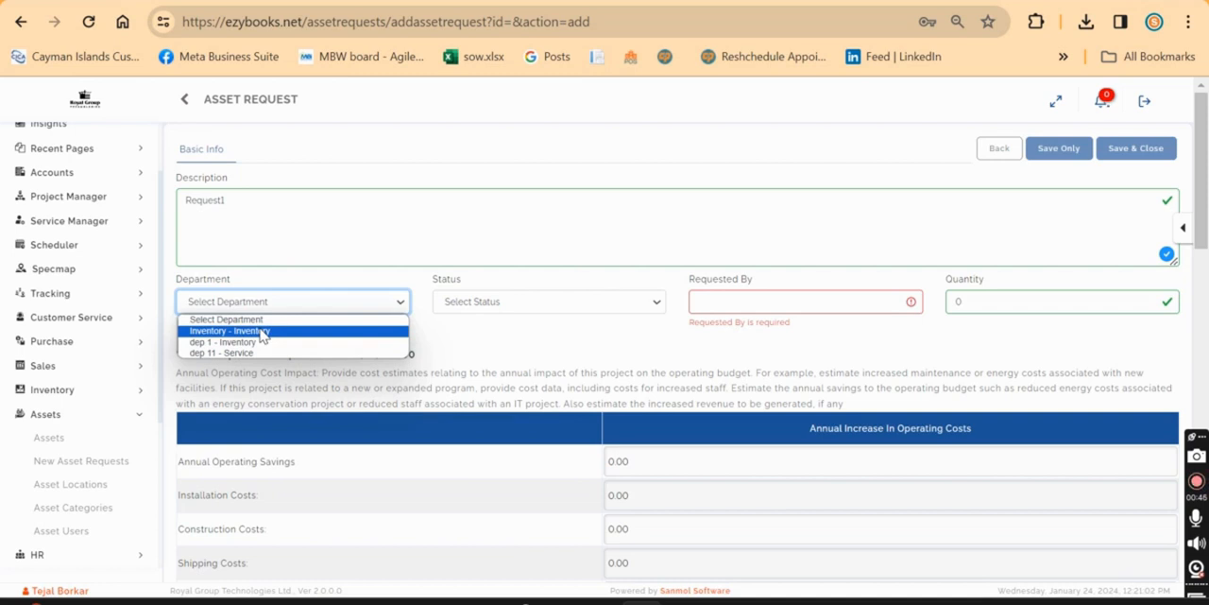
pyautogui.click(263, 333)
pyautogui.click(583, 301)
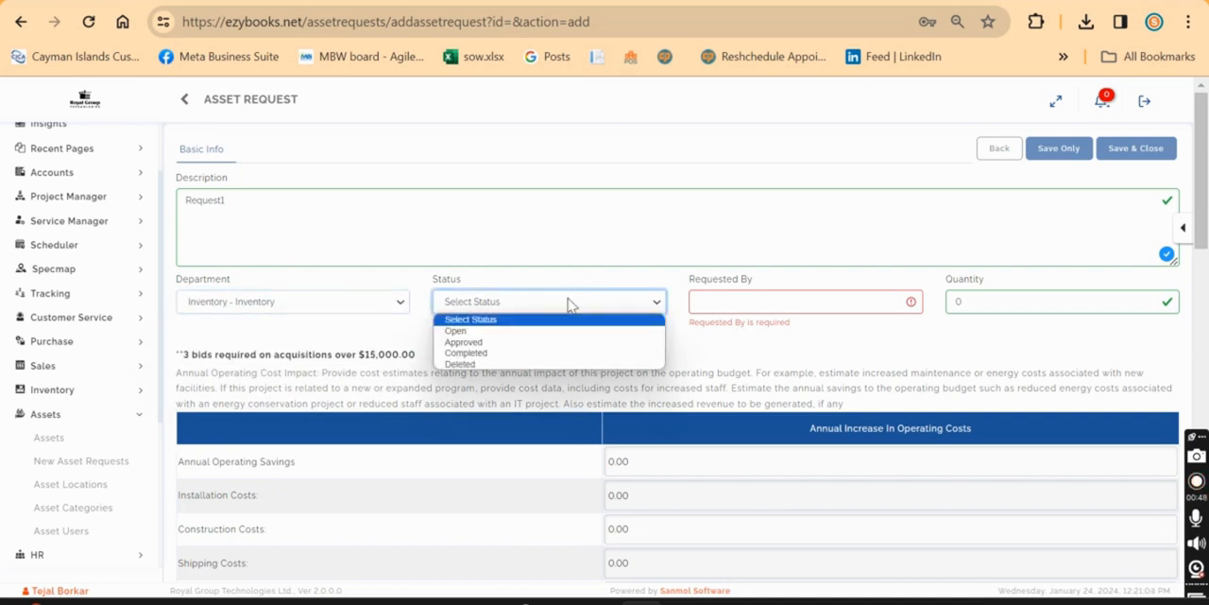
pyautogui.click(491, 332)
# Fill in the requester's name and set the quantity to 10.
pyautogui.click(761, 300)
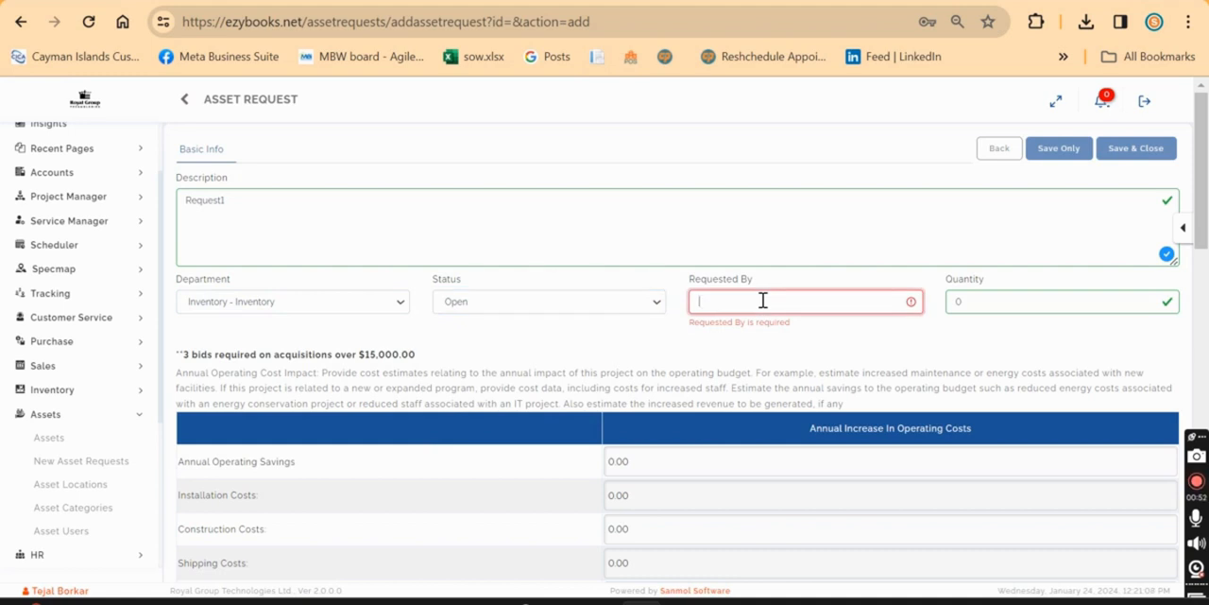
pyautogui.write('A')
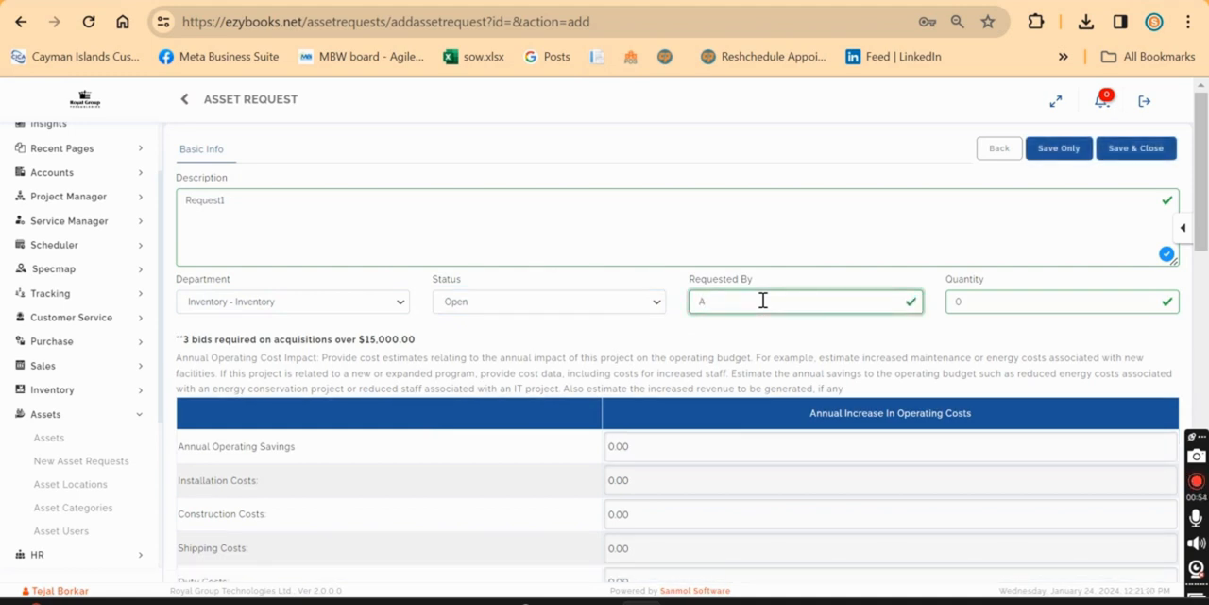
pyautogui.write('ndu')
pyautogui.click(985, 303)
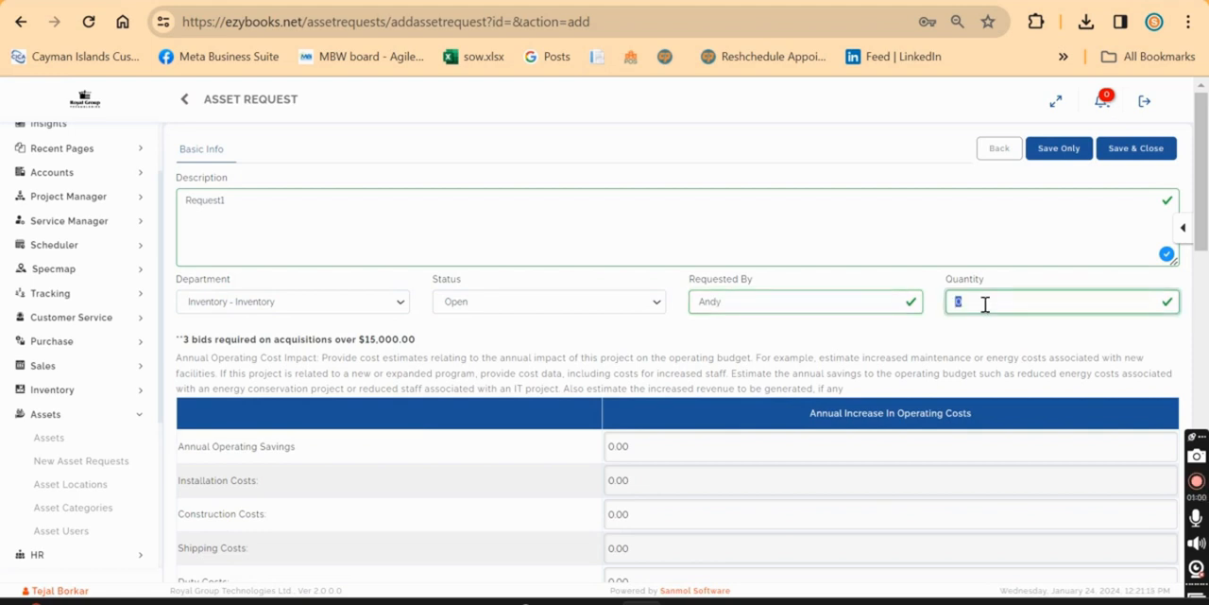
pyautogui.write('10')
# Enter annual operating savings of 1.00, installation costs of 2 and construction costs of 3 in the operating costs table.
pyautogui.scroll(-2, 753, 367)
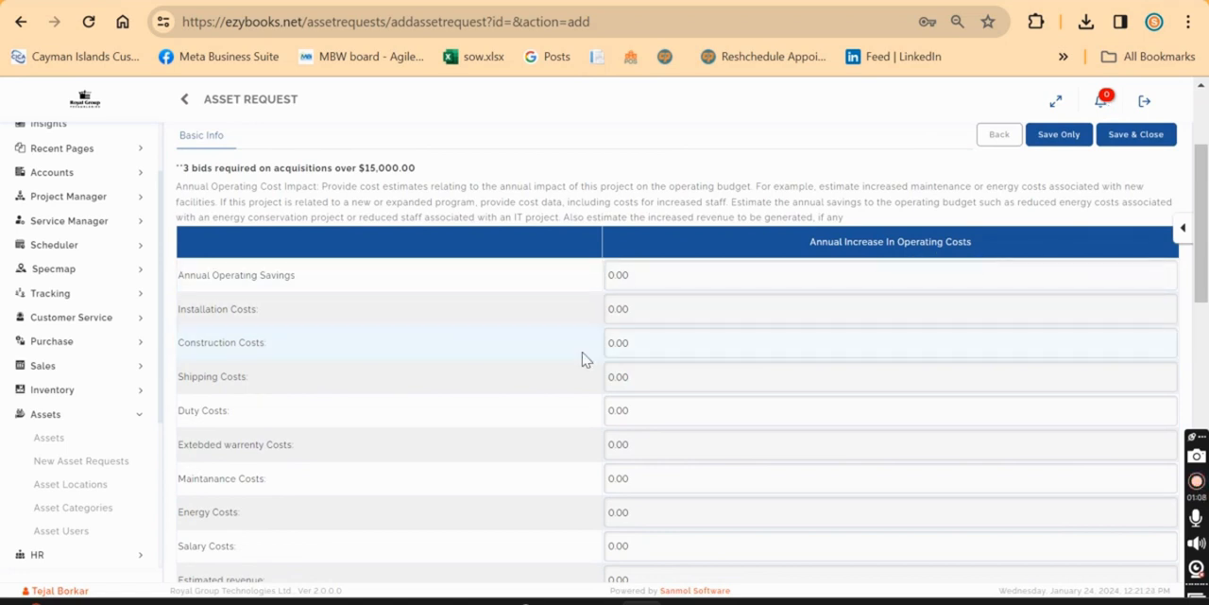
pyautogui.scroll(-2, 432, 453)
pyautogui.scroll(1, 432, 454)
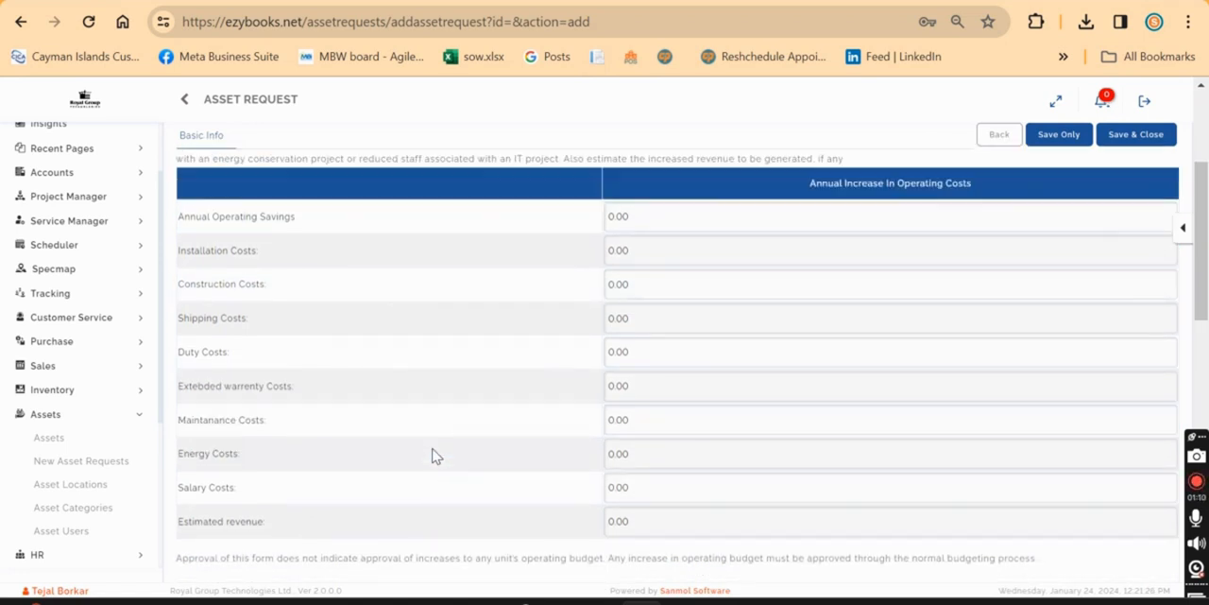
pyautogui.doubleClick(661, 223)
pyautogui.press('BackSpace')
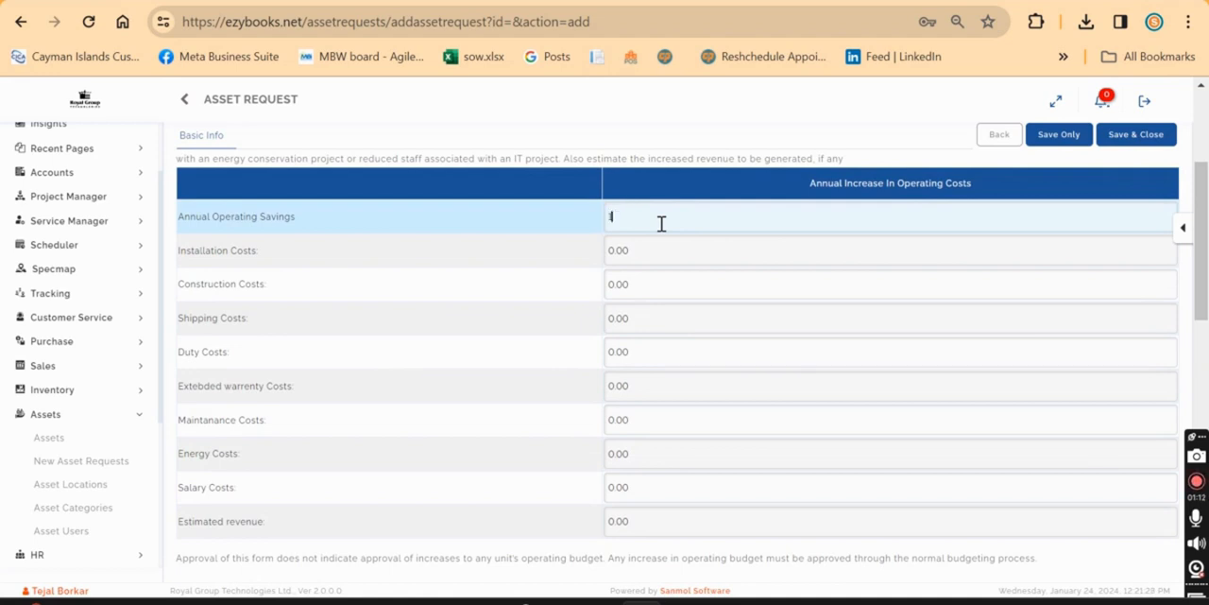
pyautogui.write('100')
pyautogui.doubleClick(640, 250)
pyautogui.write('2')
pyautogui.doubleClick(646, 284)
pyautogui.write('3')
# Enter shipping costs of 4, duty costs of 5 and extended warranty costs of 6.
pyautogui.doubleClick(645, 315)
pyautogui.write('4')
pyautogui.click(641, 350)
pyautogui.doubleClick(641, 351)
pyautogui.write('5')
pyautogui.click(643, 378)
pyautogui.doubleClick(642, 378)
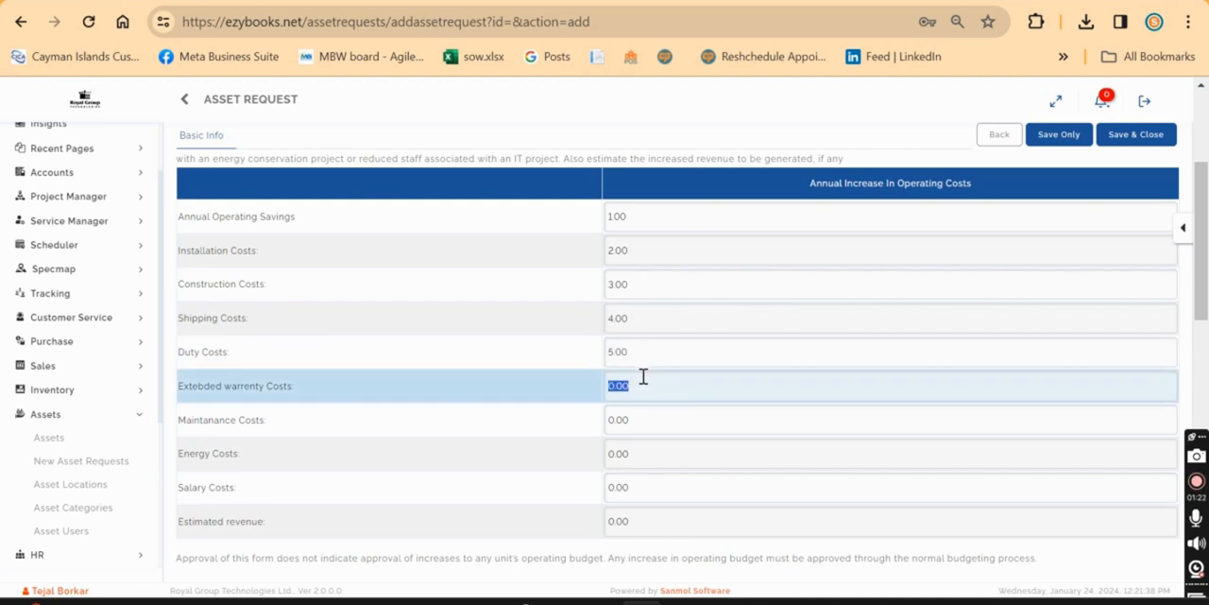
pyautogui.write('6')
# Enter maintenance costs of 7, energy costs of 8, salary costs of 9 and an estimated revenue of 10.
pyautogui.click(640, 416)
pyautogui.doubleClick(639, 415)
pyautogui.write('7')
pyautogui.click(646, 459)
pyautogui.doubleClick(646, 459)
pyautogui.write('8')
pyautogui.click(648, 495)
pyautogui.doubleClick(650, 495)
pyautogui.write('9')
pyautogui.click(649, 518)
pyautogui.doubleClick(648, 527)
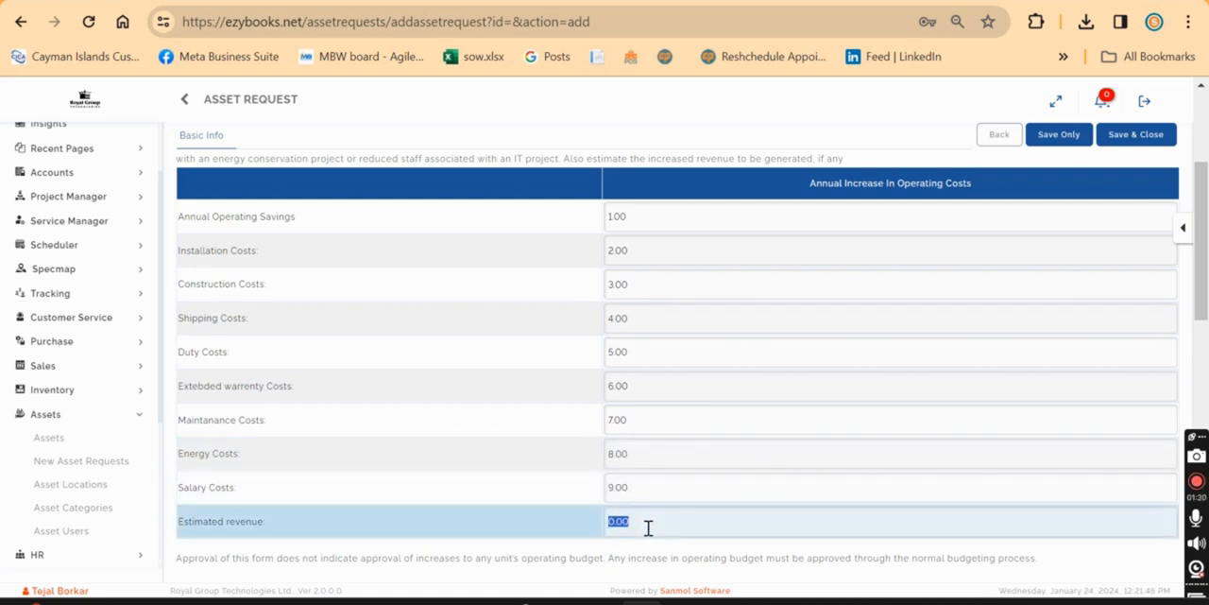
pyautogui.write('10')
# Look over the Financial Analysis section and view the Revenue Generating choices.
pyautogui.scroll(-3, 648, 528)
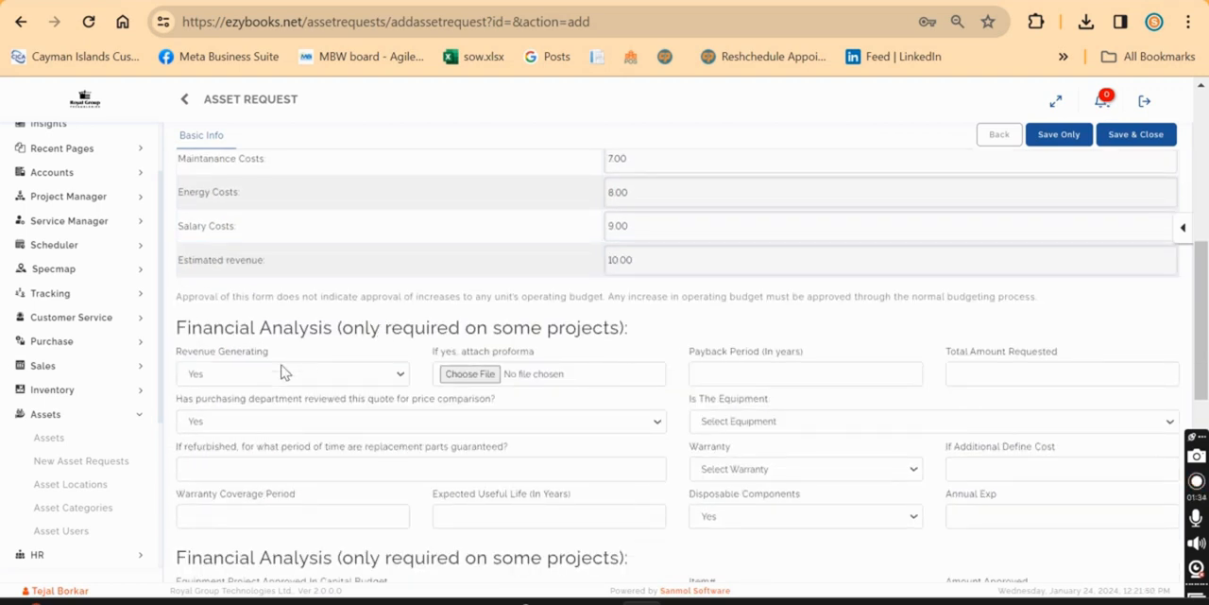
pyautogui.scroll(-1, 261, 432)
pyautogui.scroll(-1, 260, 431)
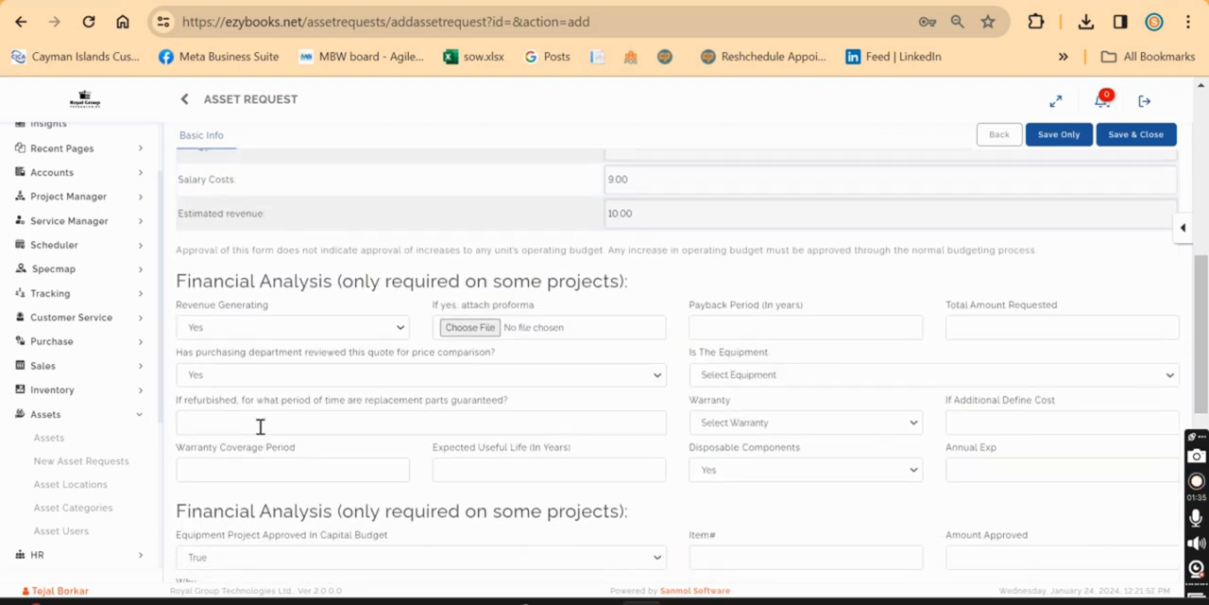
pyautogui.click(347, 334)
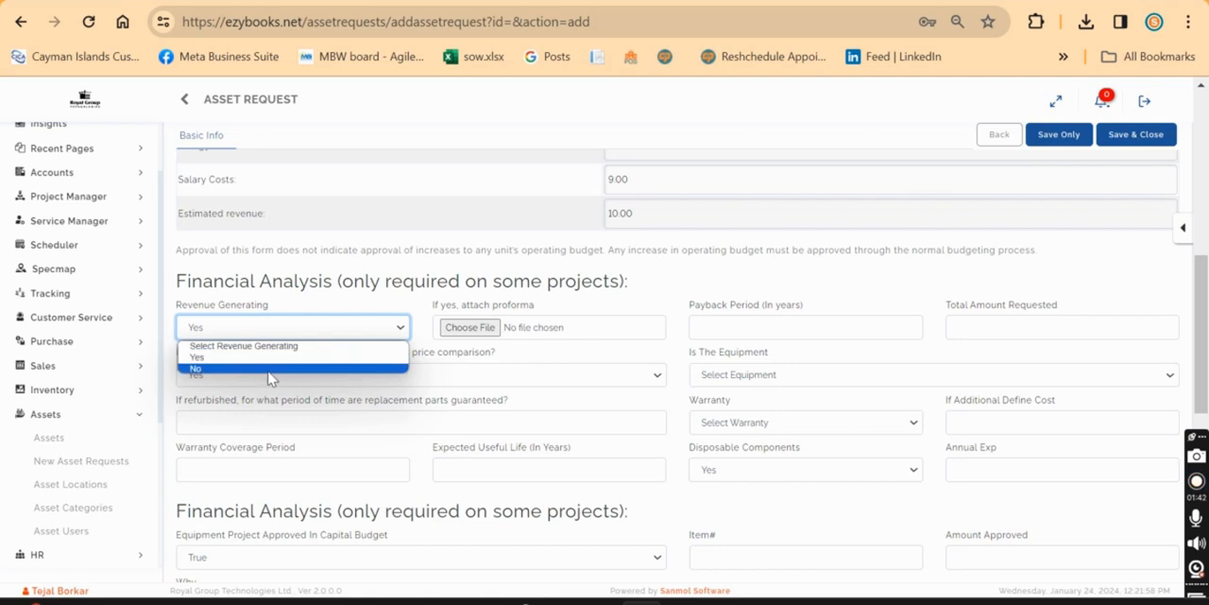
pyautogui.click(605, 313)
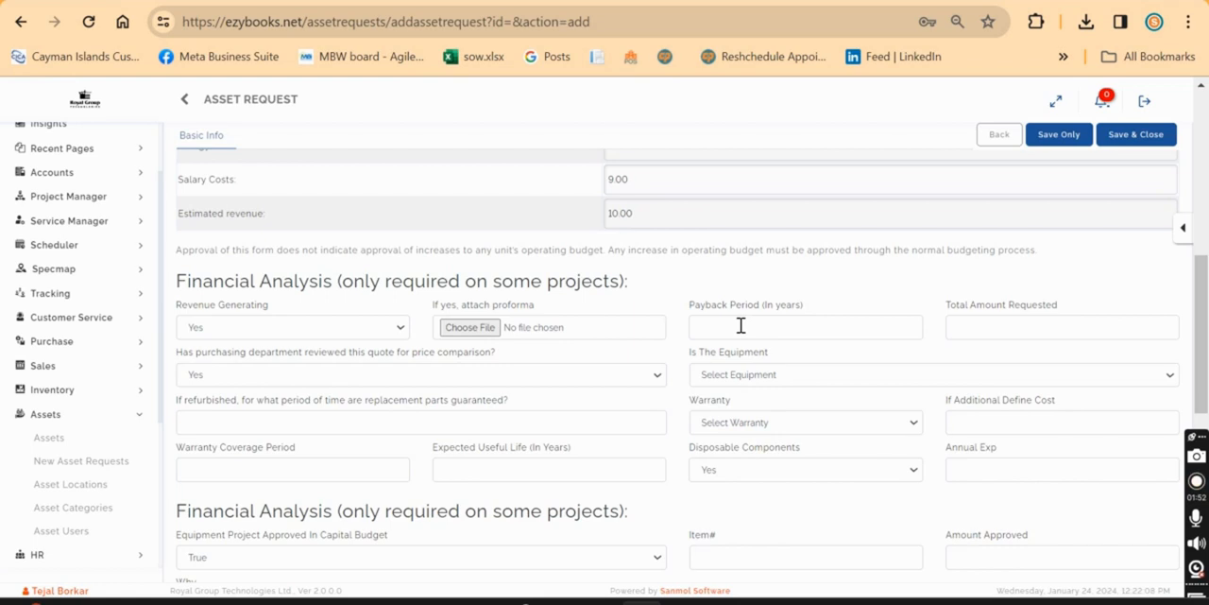
# Set the payback period to 1 year and the total amount requested to 100000.
pyautogui.click(797, 325)
pyautogui.write('1')
pyautogui.click(874, 311)
pyautogui.click(1002, 337)
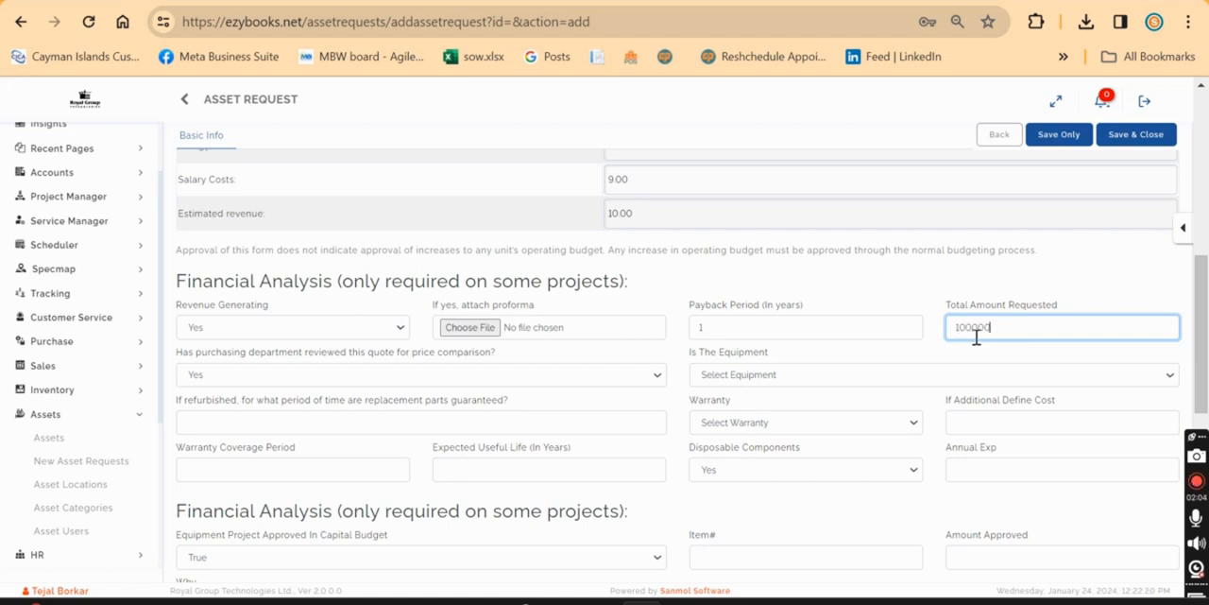
pyautogui.click(933, 306)
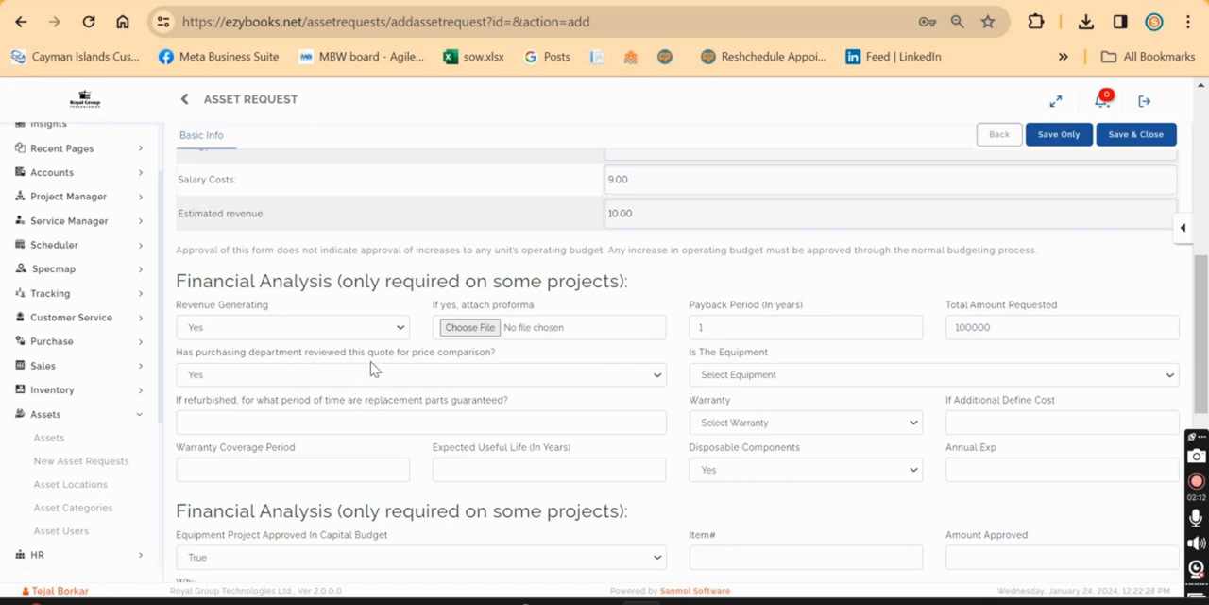
# View the choices for the purchasing department's quote review and set the equipment condition to New.
pyautogui.click(496, 377)
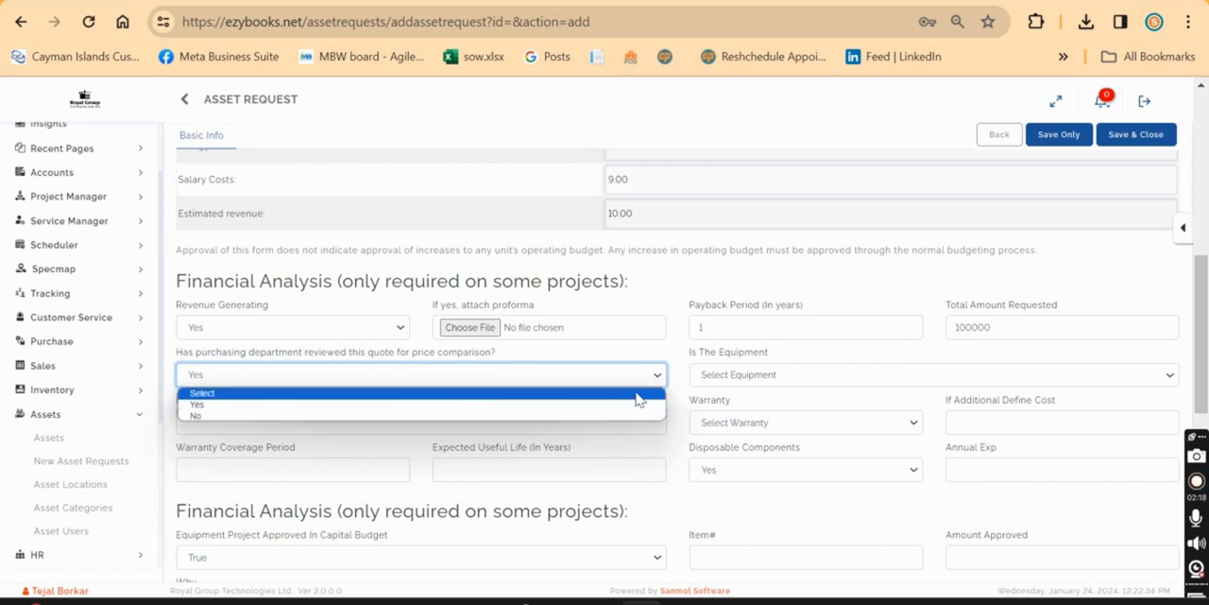
pyautogui.click(675, 346)
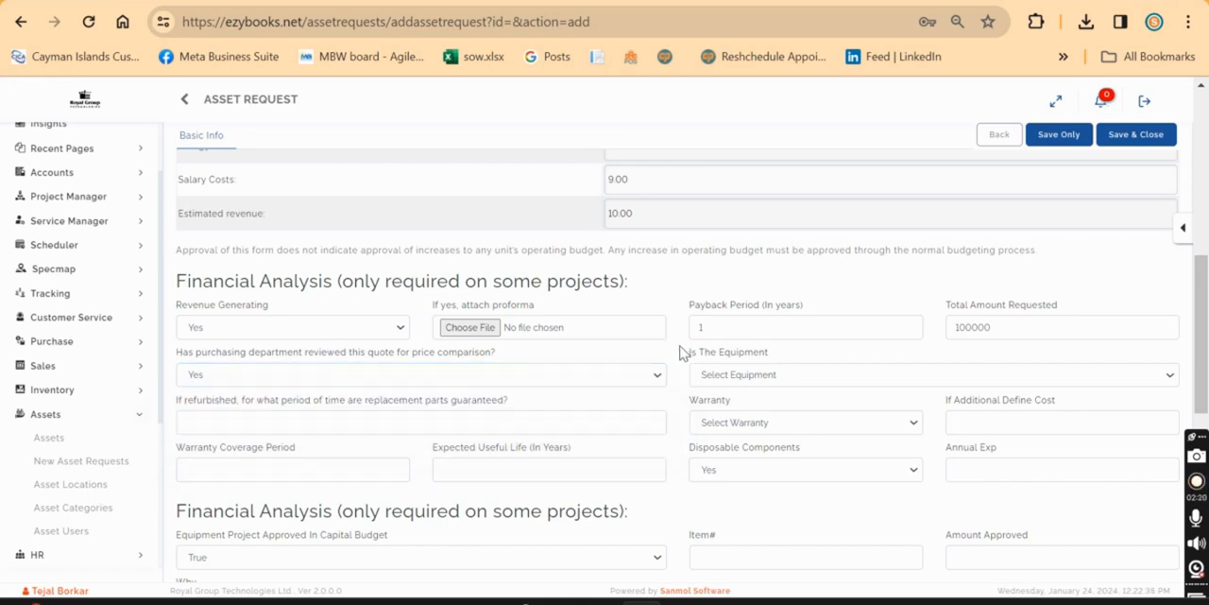
pyautogui.click(735, 376)
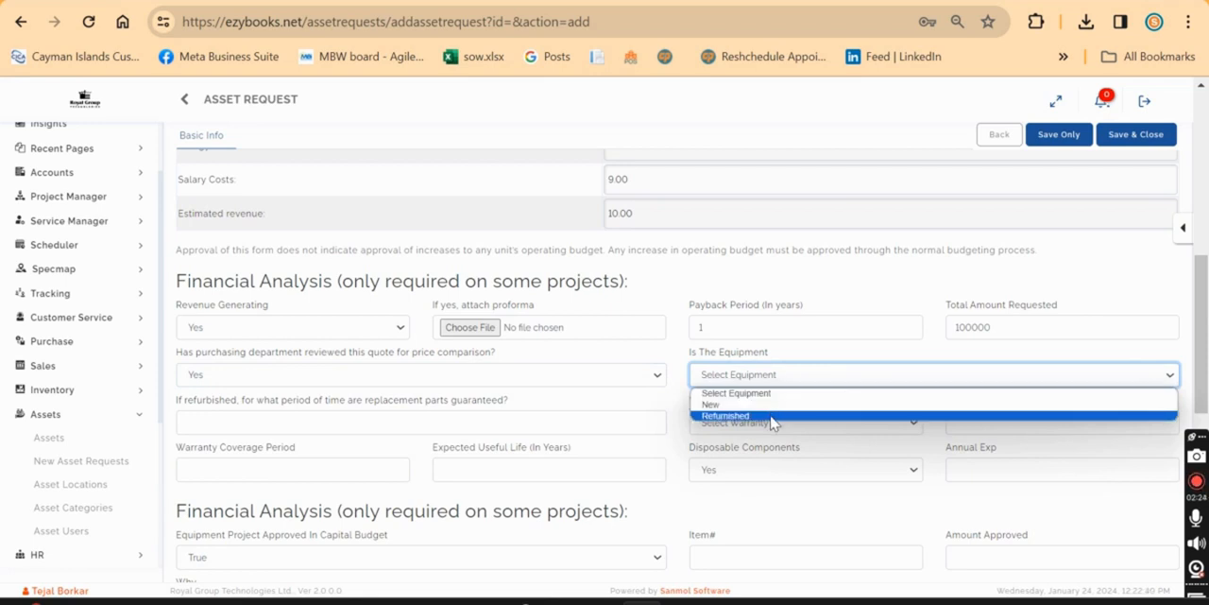
pyautogui.click(727, 406)
# Enter 1 as the guaranteed replacement parts period and set the warranty to New.
pyautogui.scroll(-1, 471, 451)
pyautogui.scroll(-1, 446, 448)
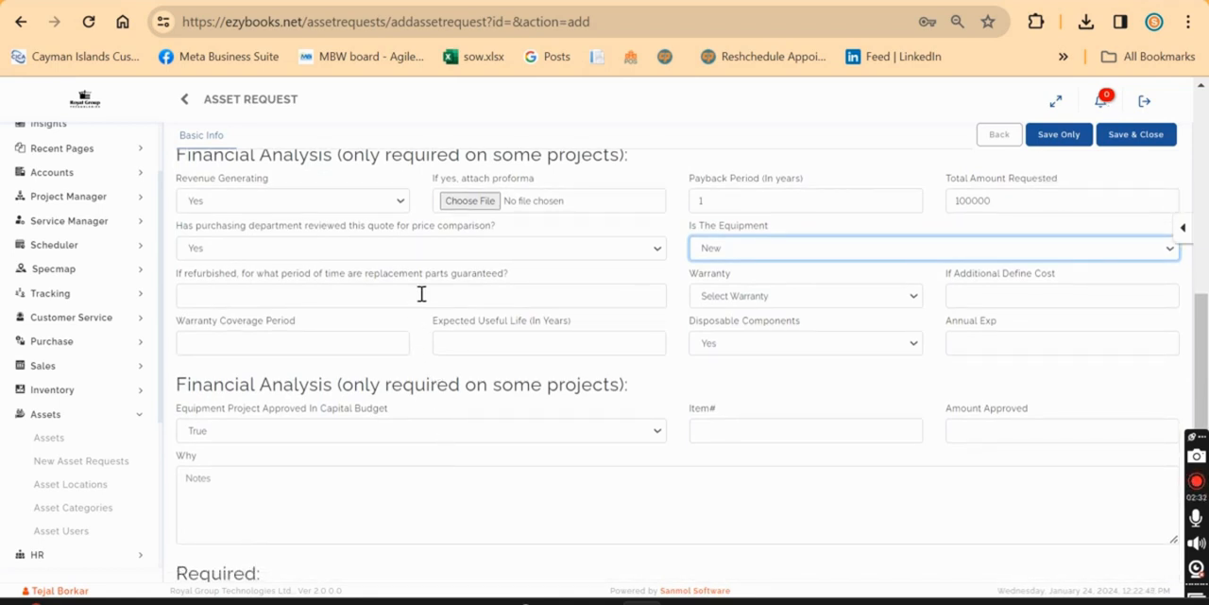
pyautogui.click(421, 294)
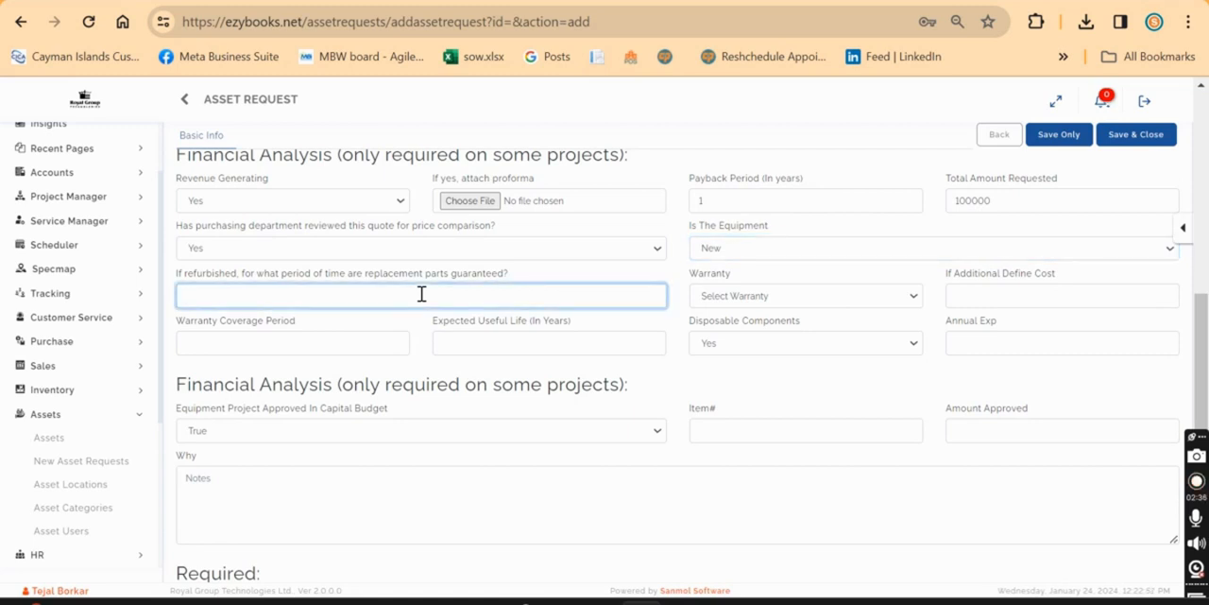
pyautogui.click(682, 284)
pyautogui.click(777, 299)
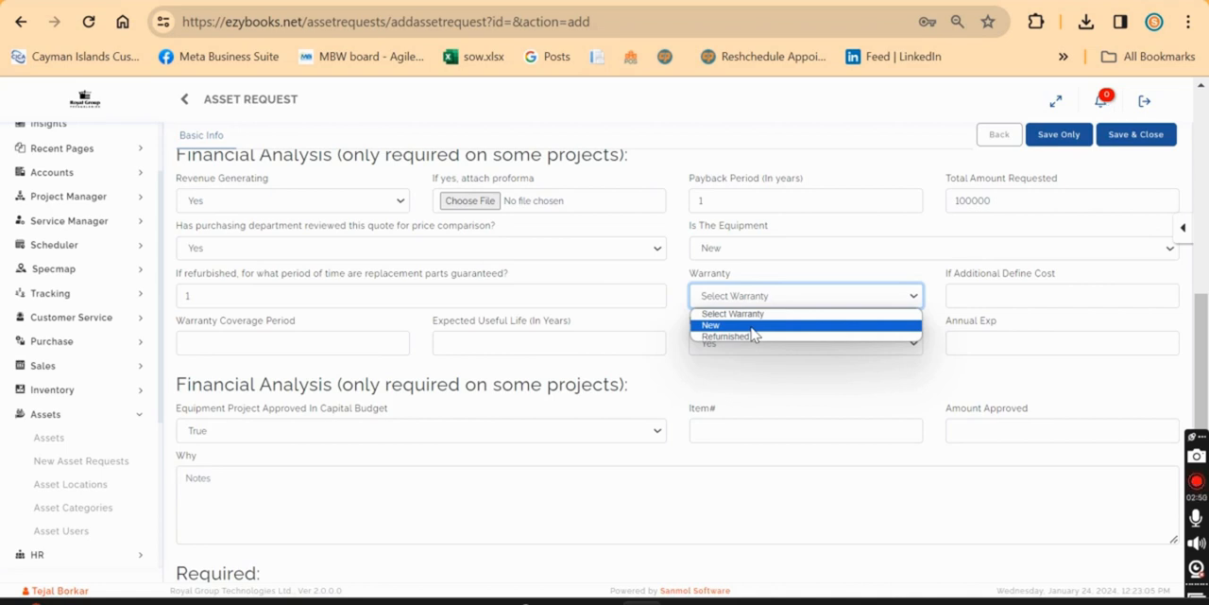
pyautogui.click(752, 326)
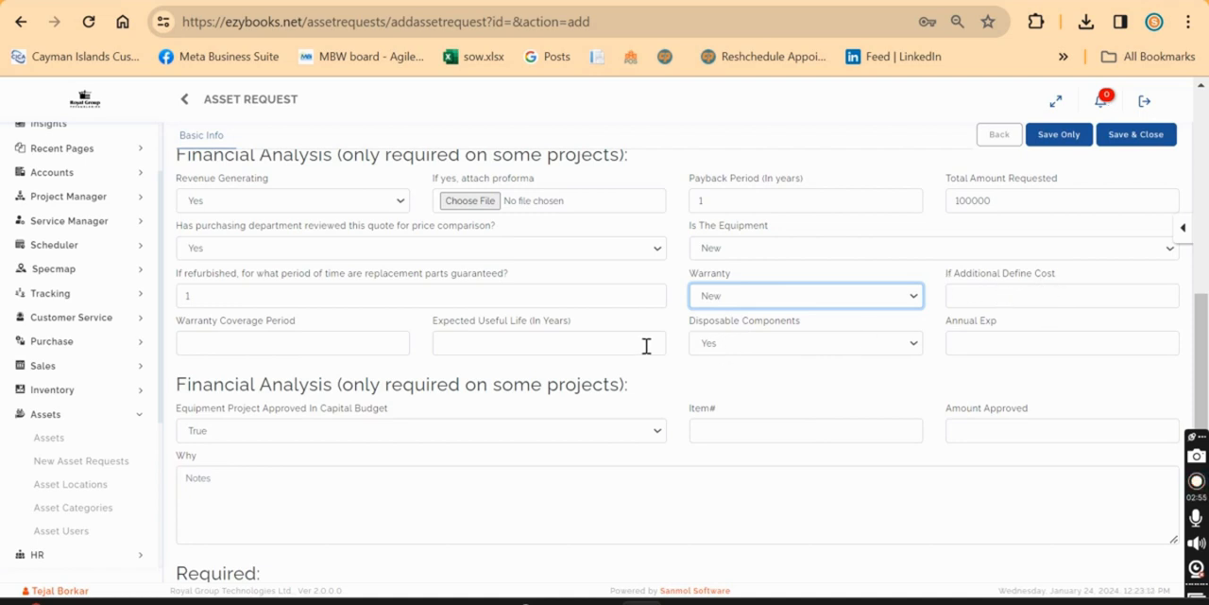
# Set the warranty coverage period to 1 and the expected useful life to 2 years.
pyautogui.click(377, 347)
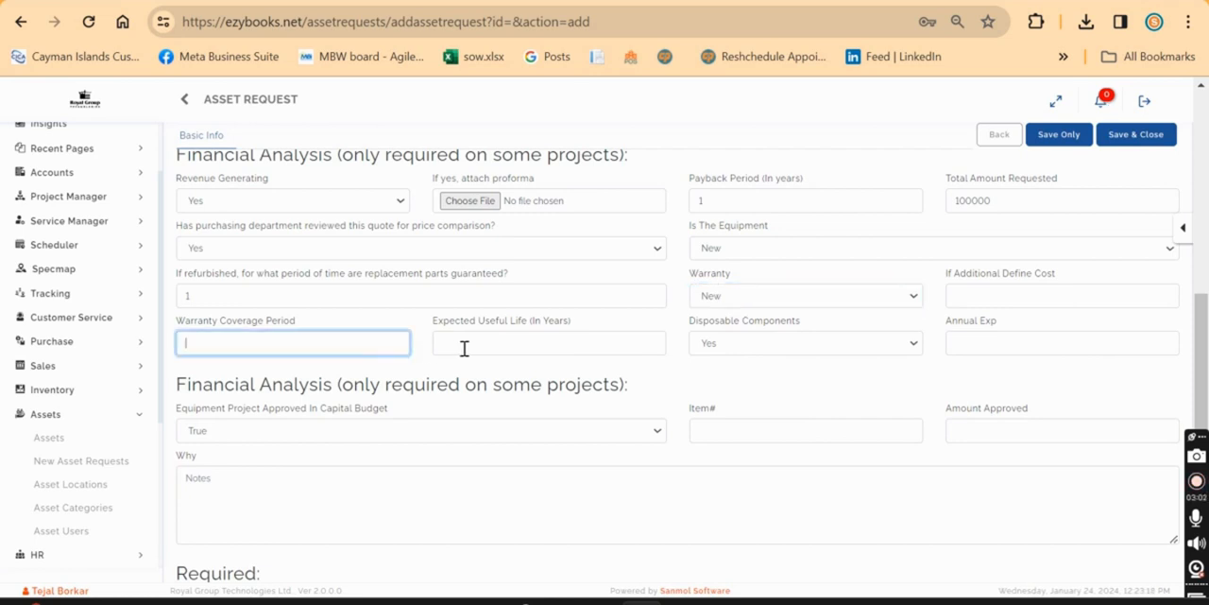
pyautogui.click(470, 348)
pyautogui.write('2')
pyautogui.click(379, 346)
pyautogui.write('1')
pyautogui.click(818, 379)
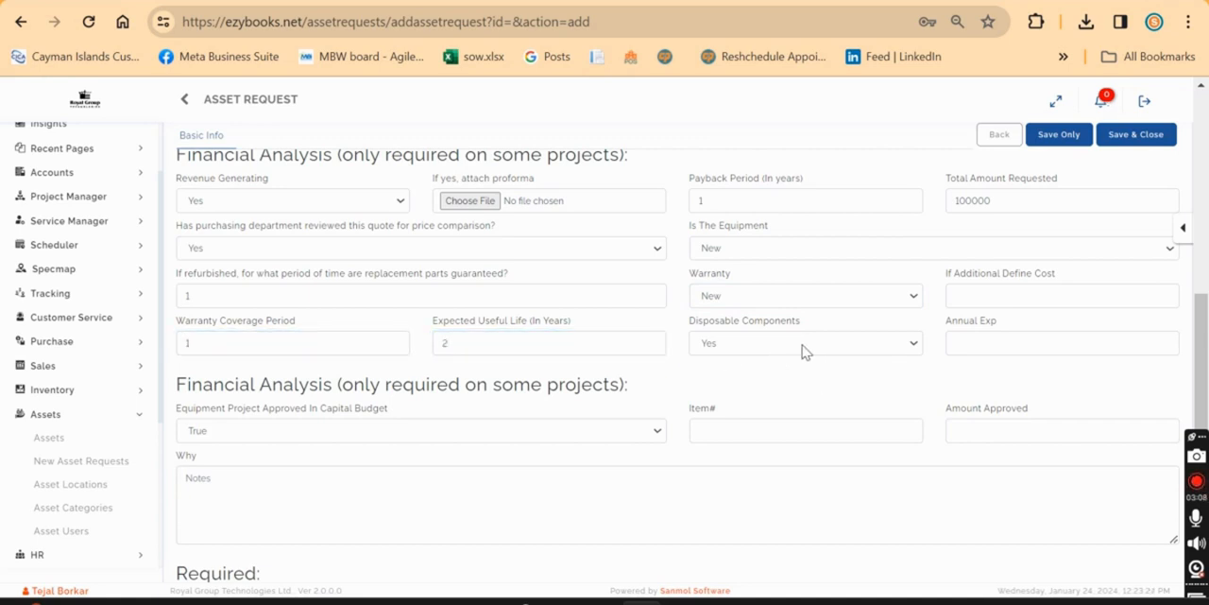
# View the Disposable Components choices in the Financial Analysis section.
pyautogui.click(802, 347)
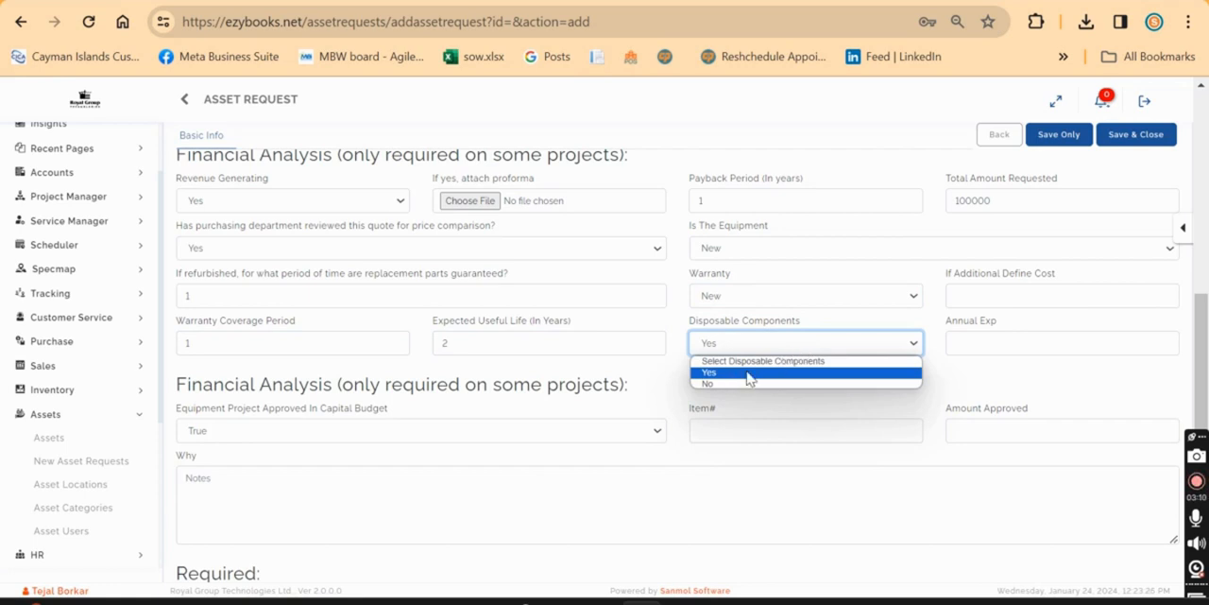
pyautogui.click(978, 368)
pyautogui.click(975, 368)
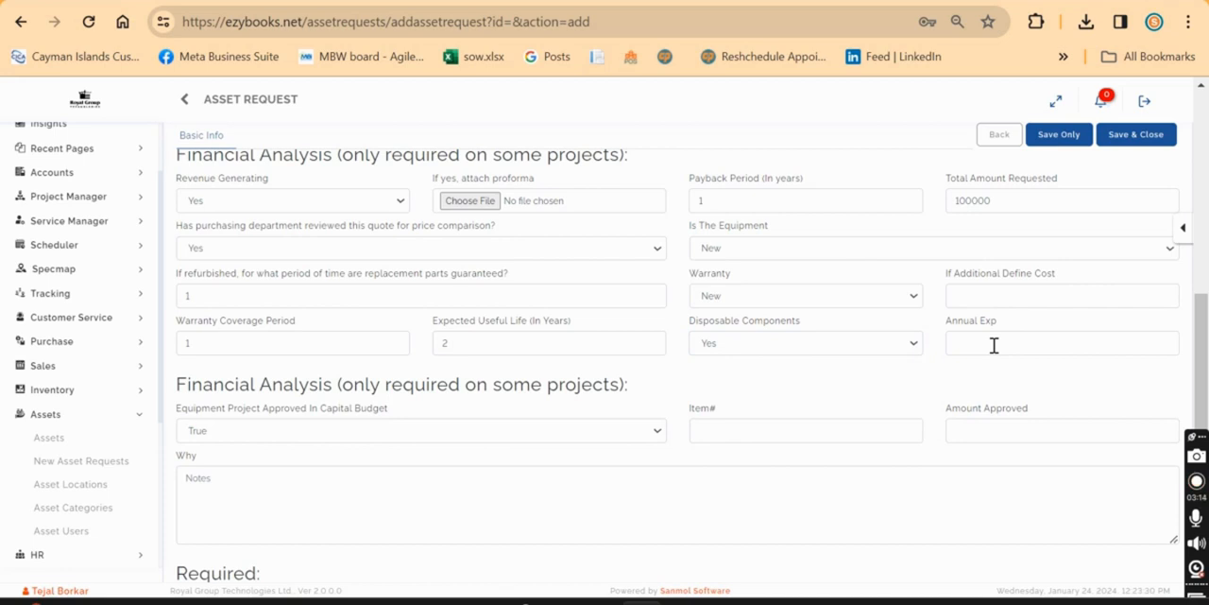
# Look through the capital budget and required review fields, and view the choices for equipment project approval in the capital budget.
pyautogui.scroll(-1, 884, 387)
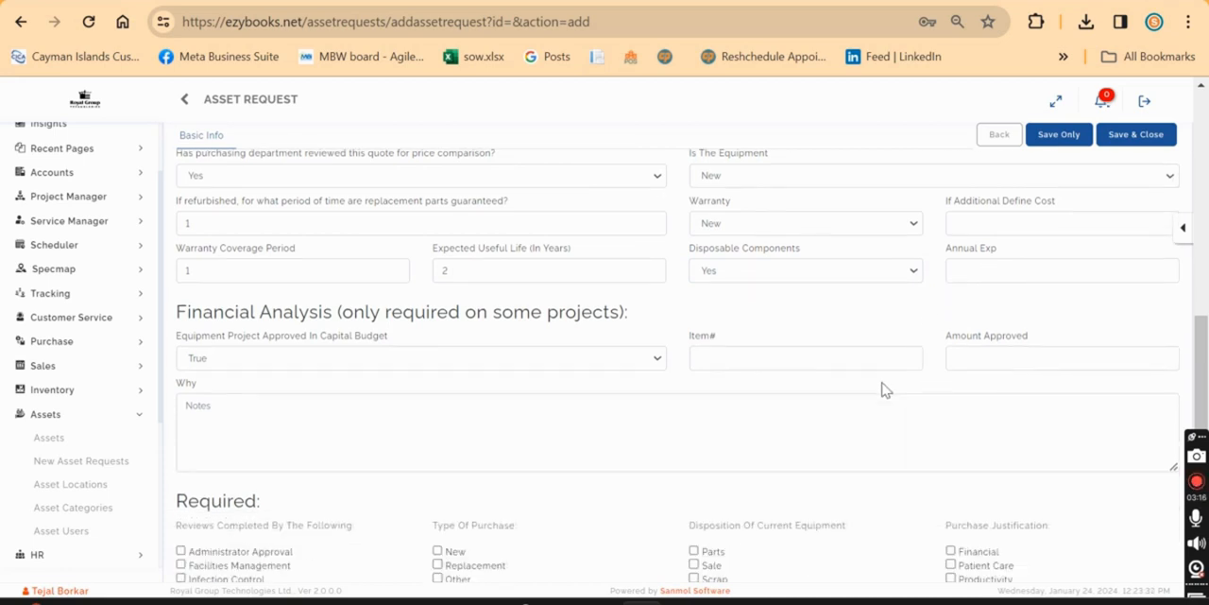
pyautogui.scroll(-1, 883, 387)
pyautogui.scroll(-2, 754, 321)
pyautogui.scroll(1, 754, 322)
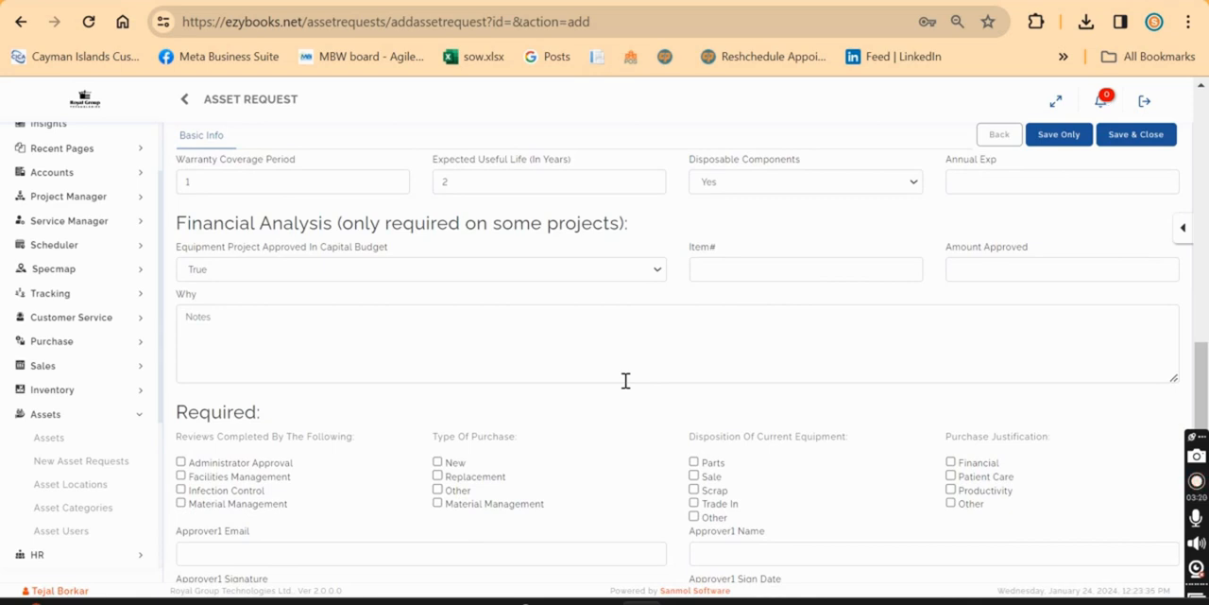
pyautogui.scroll(3, 625, 380)
pyautogui.scroll(-3, 626, 388)
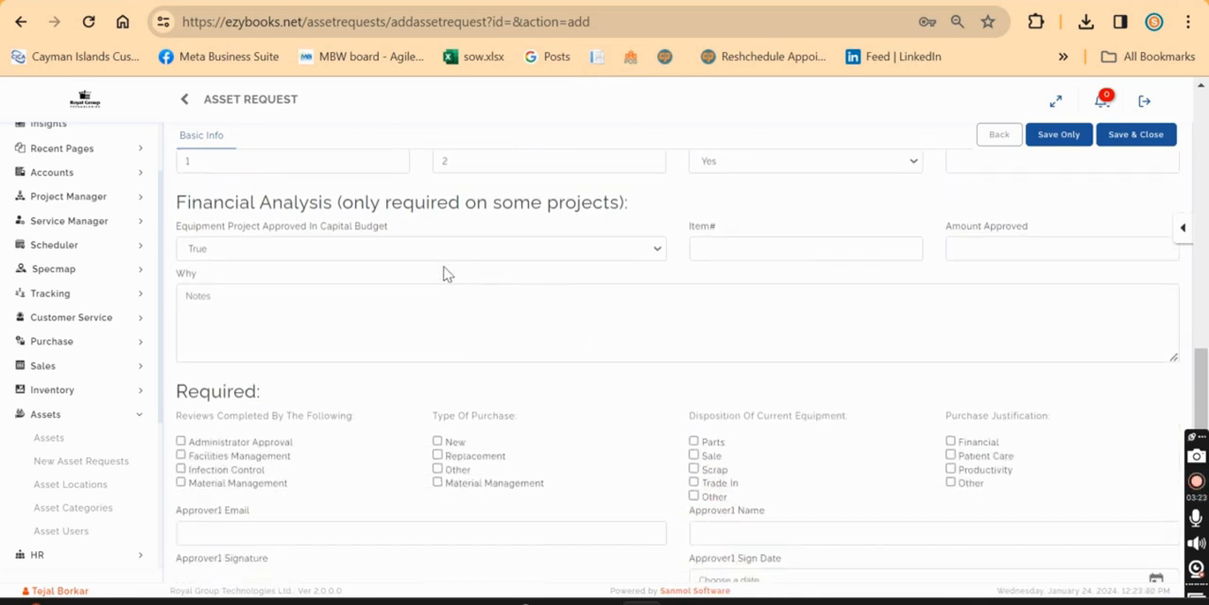
pyautogui.click(360, 251)
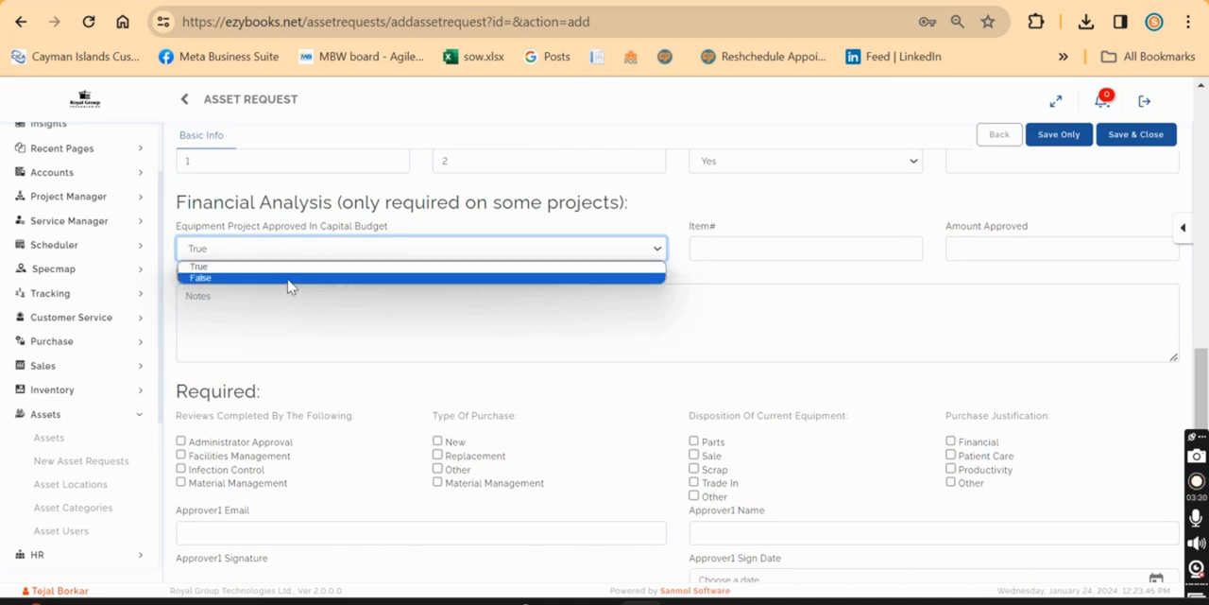
pyautogui.click(772, 210)
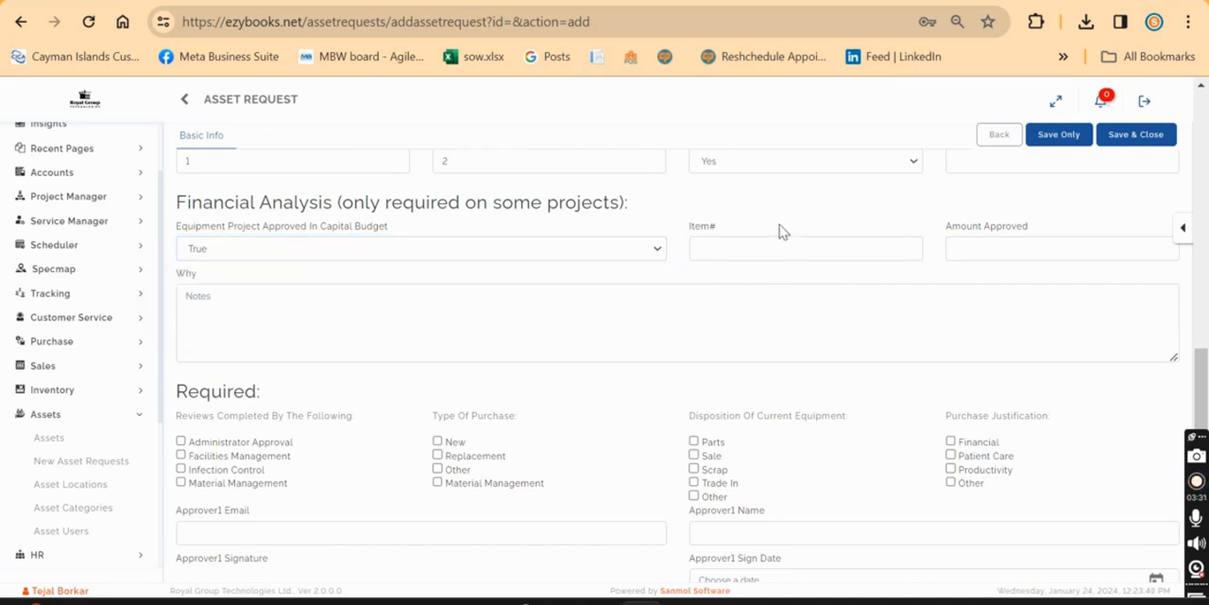
# Fill in the capital budget approval with item number 24312356, approved amount 80000 and the reason "test".
pyautogui.click(796, 246)
pyautogui.write('24312356')
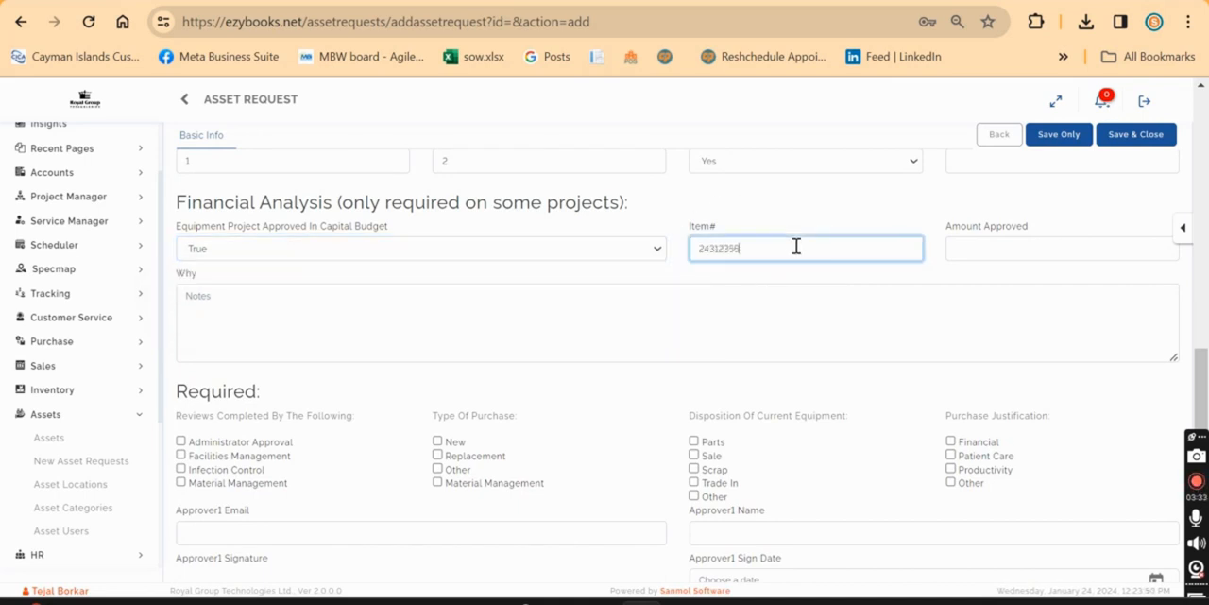
pyautogui.click(997, 244)
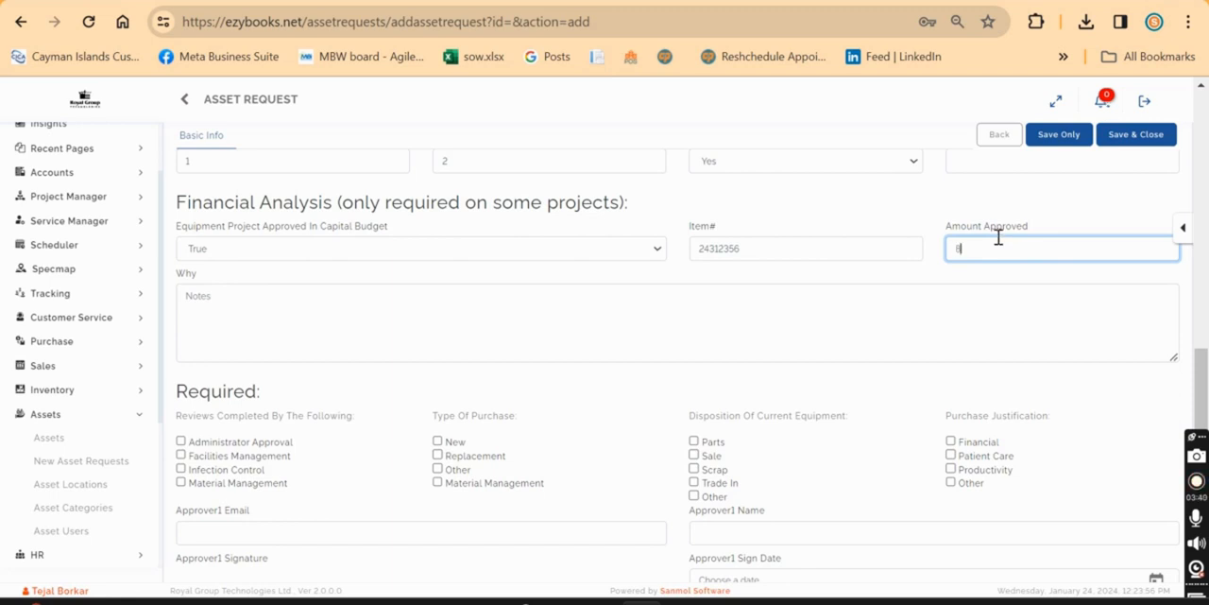
pyautogui.click(716, 315)
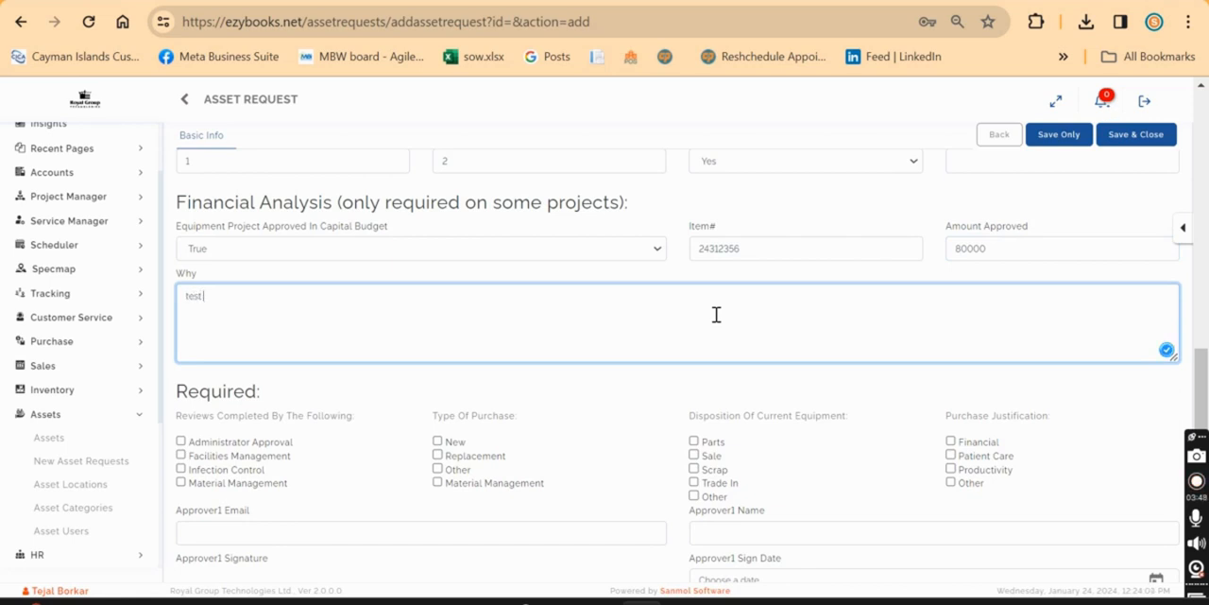
# Mark Administrator Approval and Facilities Management as completed reviews, purchase type New, equipment disposition Parts and purchase justification Financial.
pyautogui.scroll(-1, 716, 315)
pyautogui.scroll(-1, 610, 387)
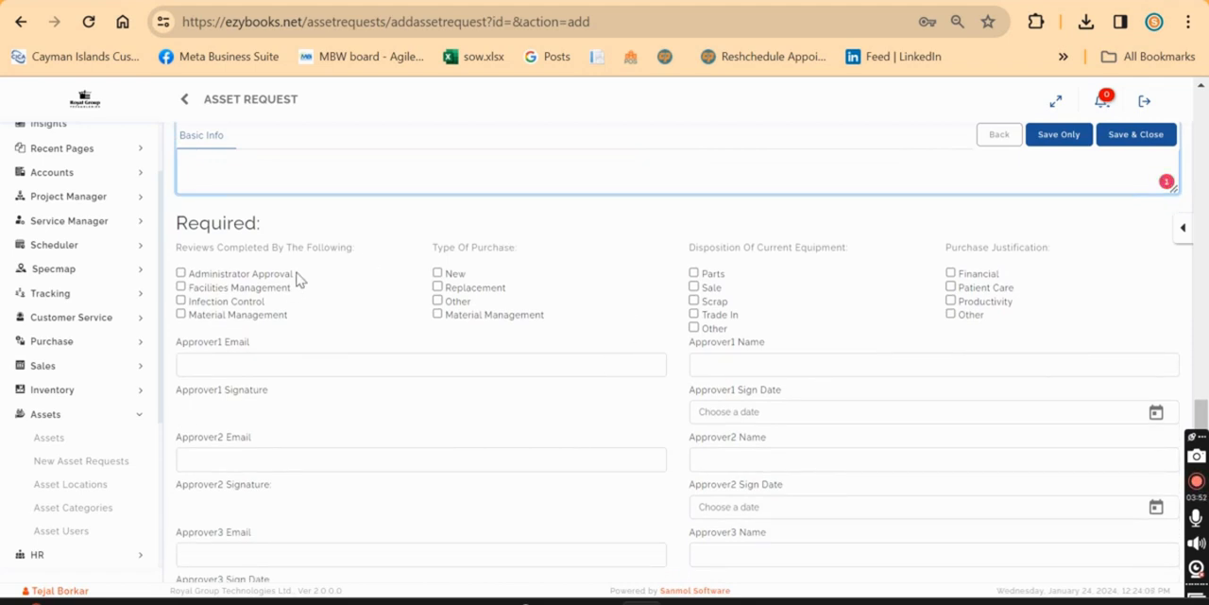
pyautogui.click(181, 273)
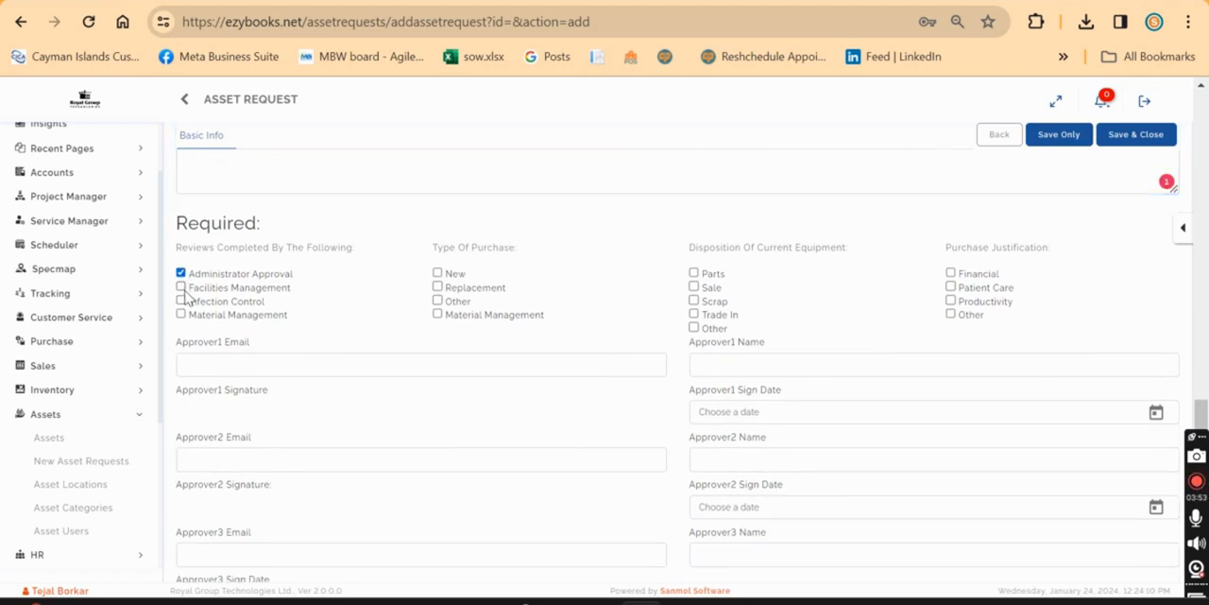
pyautogui.click(438, 274)
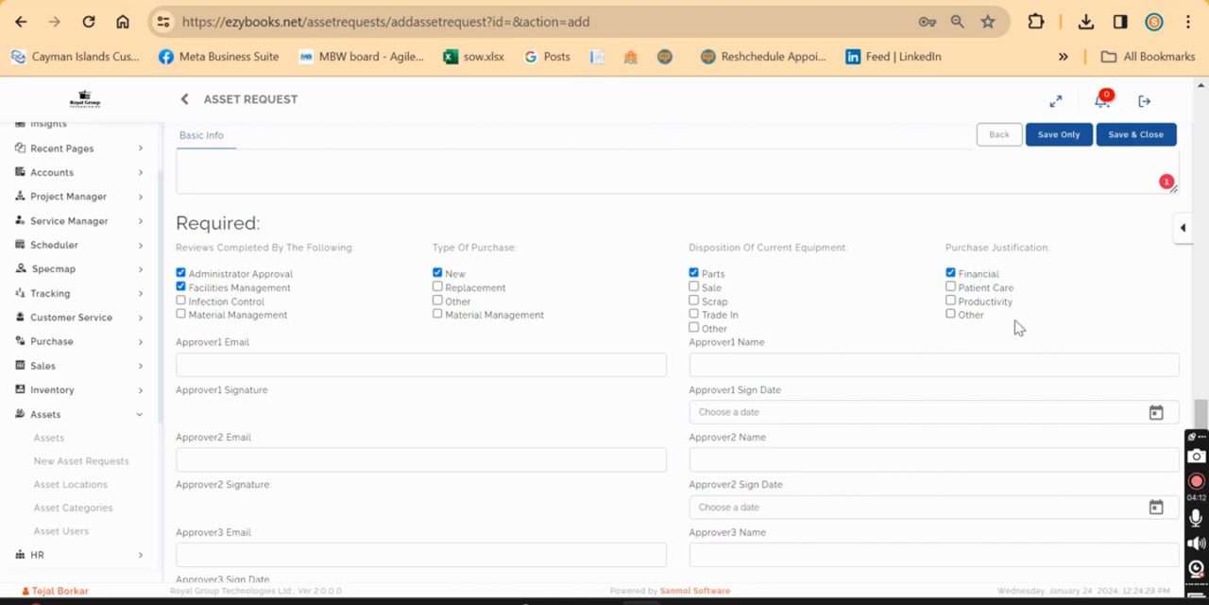
# Enter the first approver's email address and set the first approver's name to "Test email".
pyautogui.scroll(-1, 453, 372)
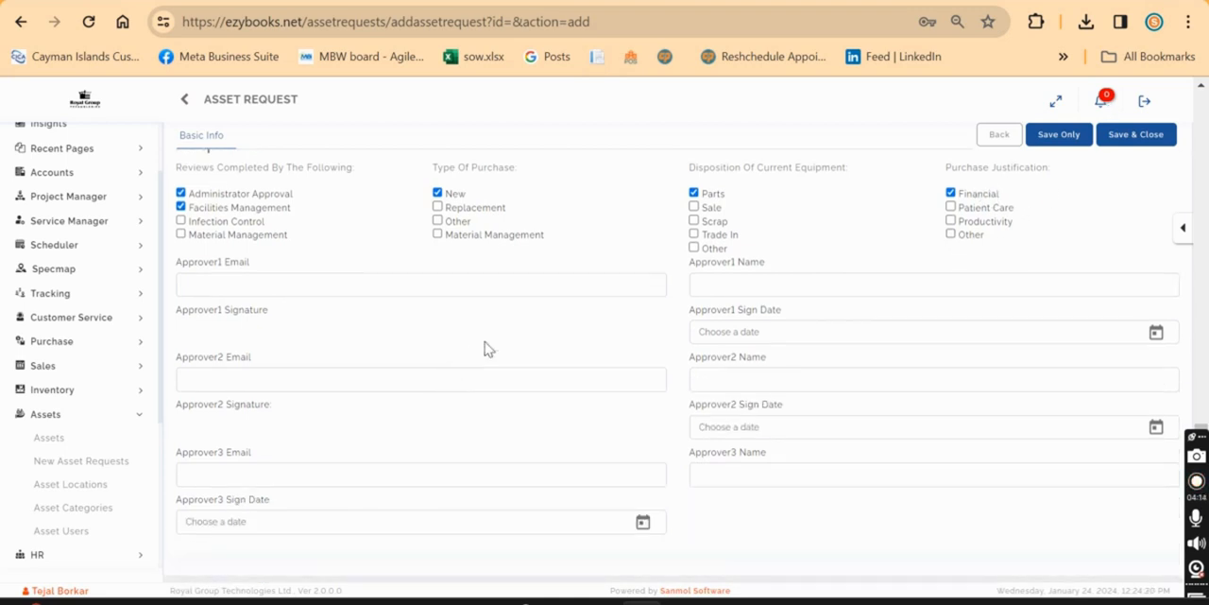
pyautogui.click(531, 293)
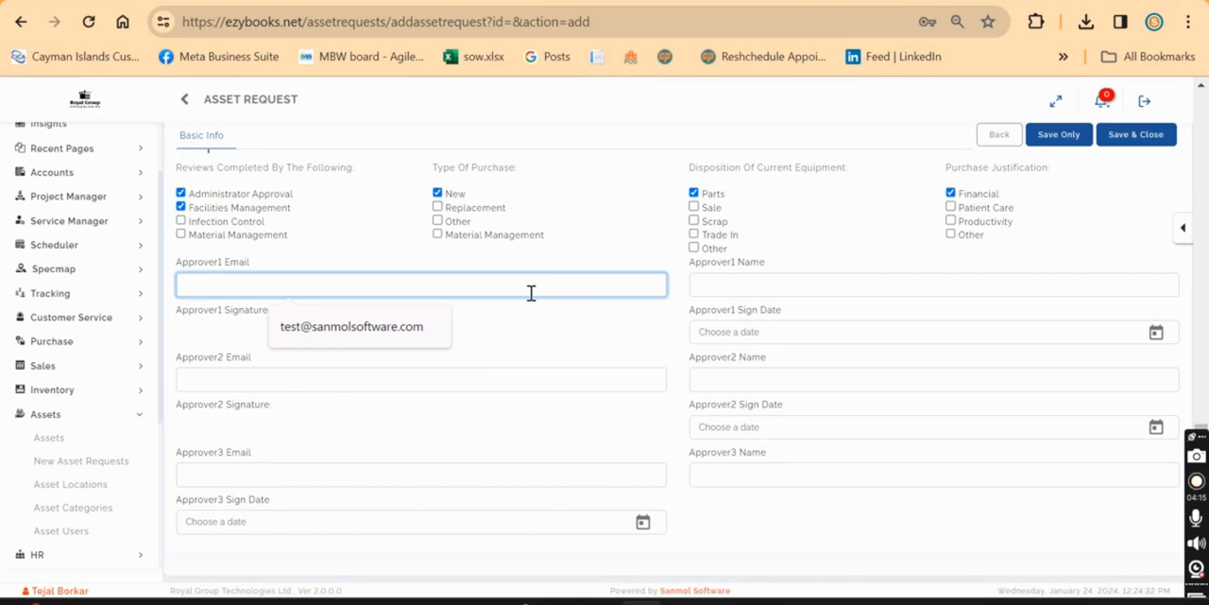
pyautogui.click(383, 327)
pyautogui.click(577, 324)
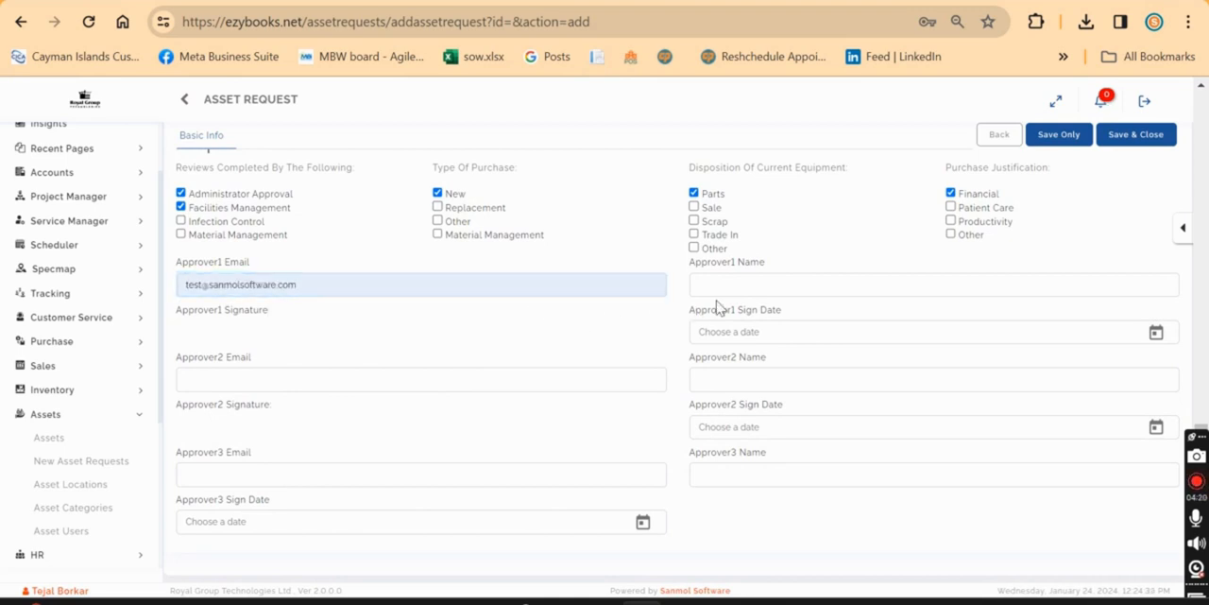
pyautogui.click(759, 284)
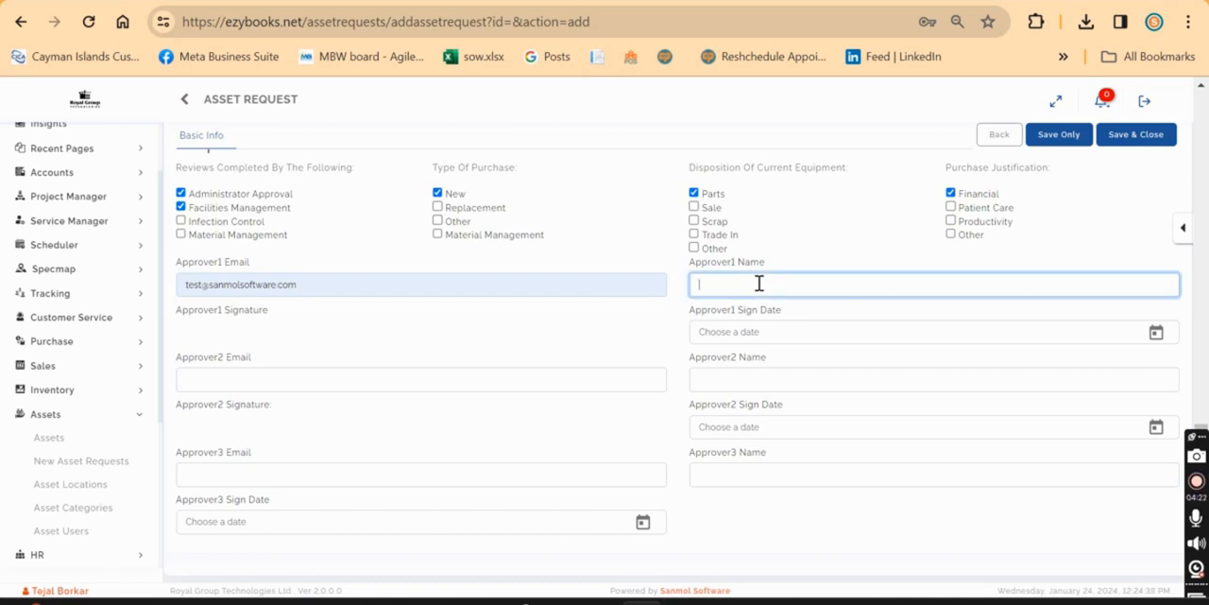
pyautogui.write('Test email')
pyautogui.click(658, 320)
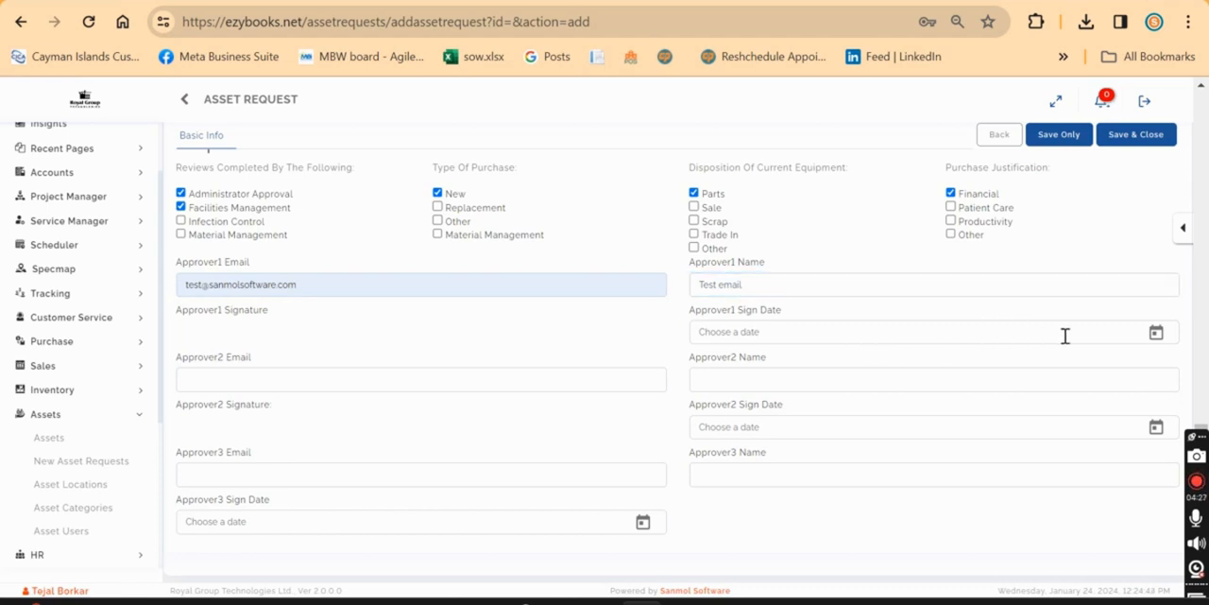
# Set the first approver's sign date to 2024-01-24 and save the asset request without closing it.
pyautogui.click(1155, 340)
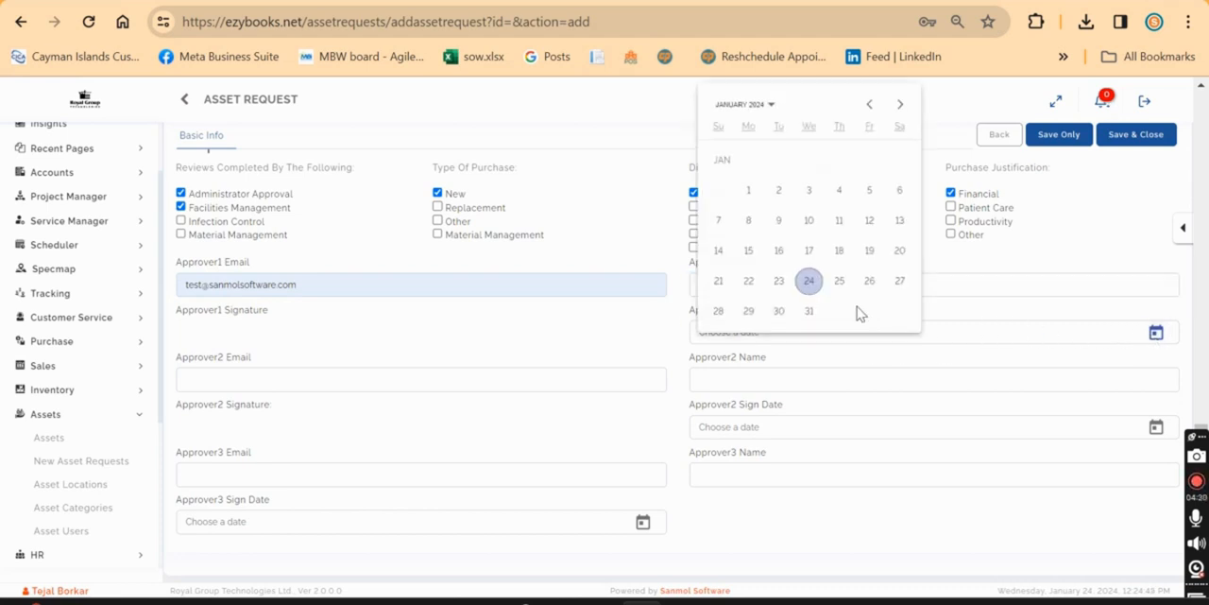
pyautogui.click(807, 280)
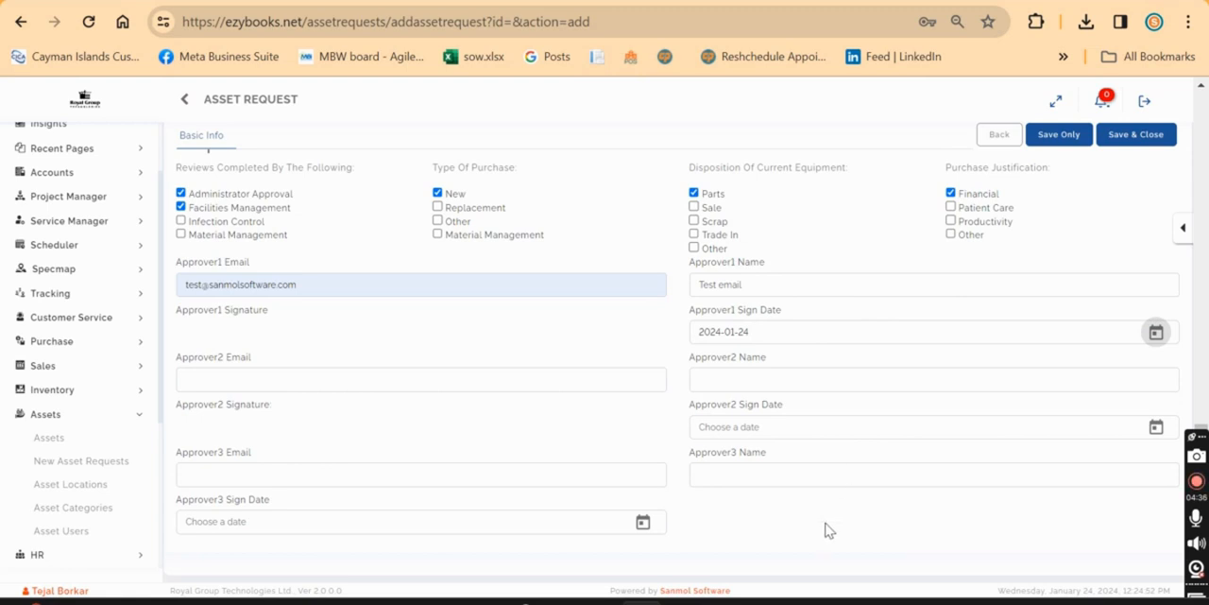
pyautogui.scroll(5, 841, 440)
pyautogui.scroll(1, 1030, 236)
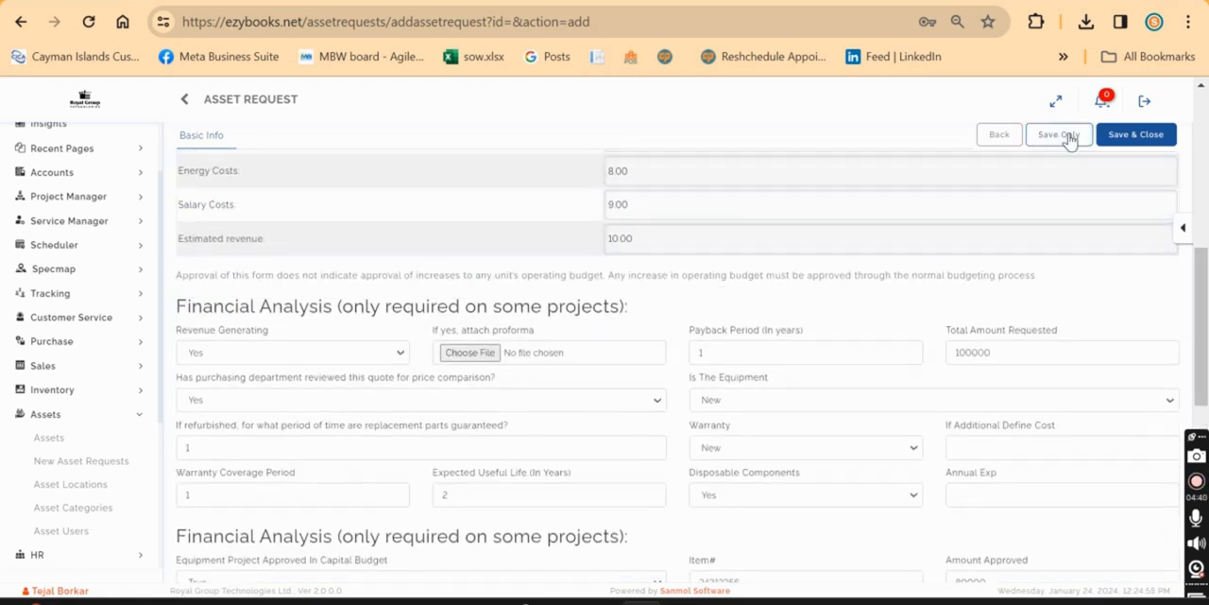
pyautogui.click(1064, 136)
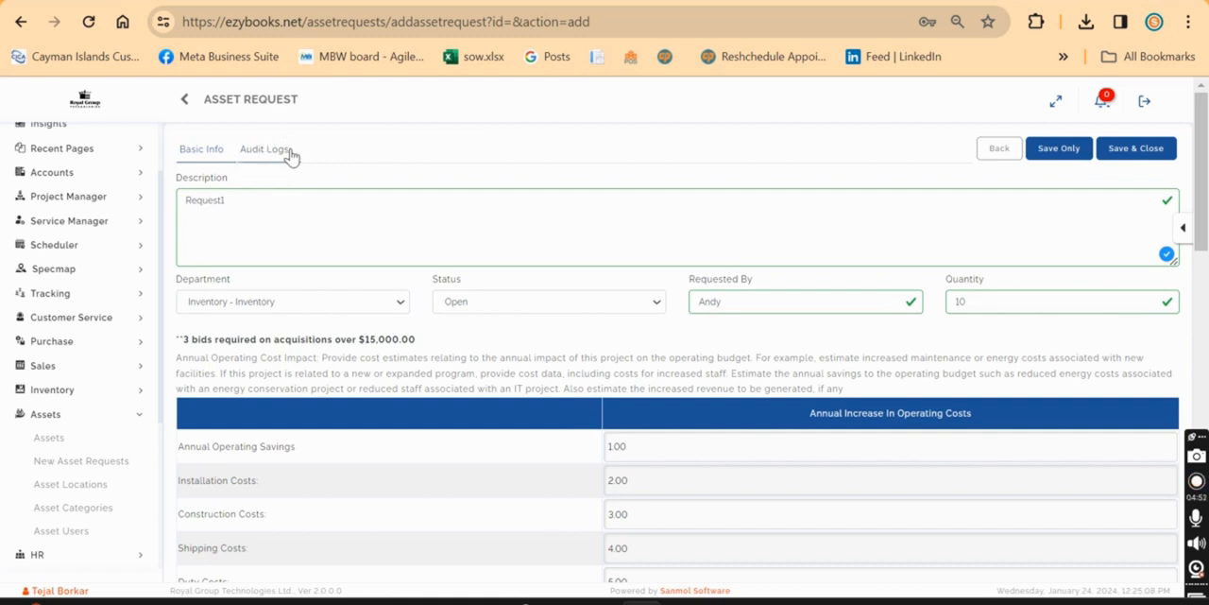
# Save and close the asset request, and view the actions available for Request1 in the requests list.
pyautogui.scroll(-7, 706, 304)
pyautogui.scroll(3, 961, 218)
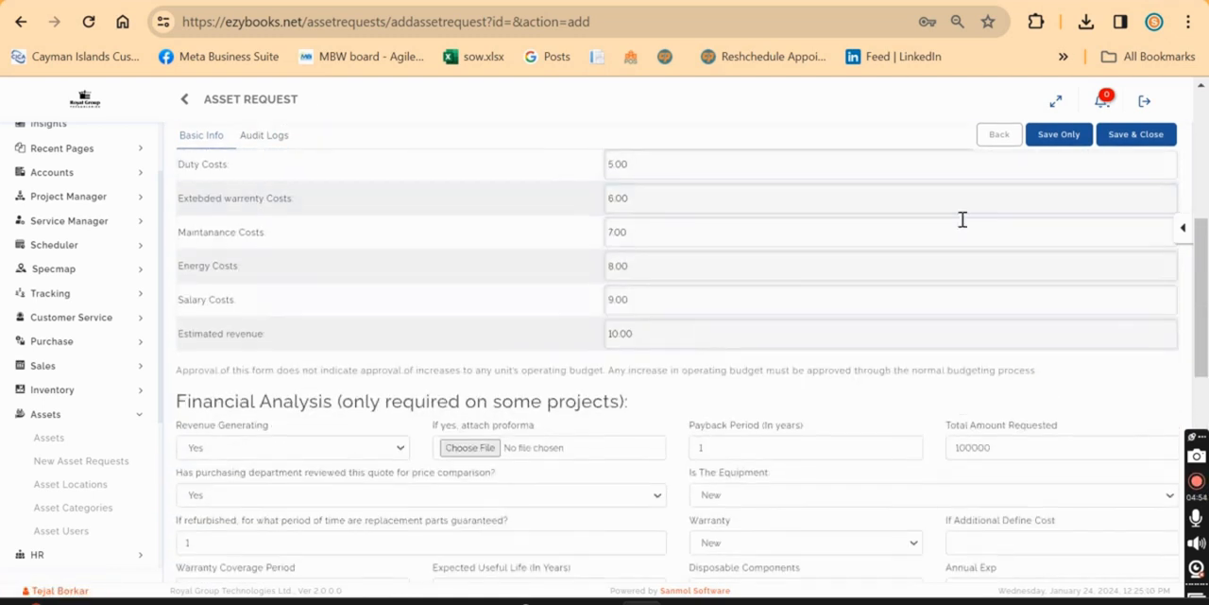
pyautogui.click(1126, 140)
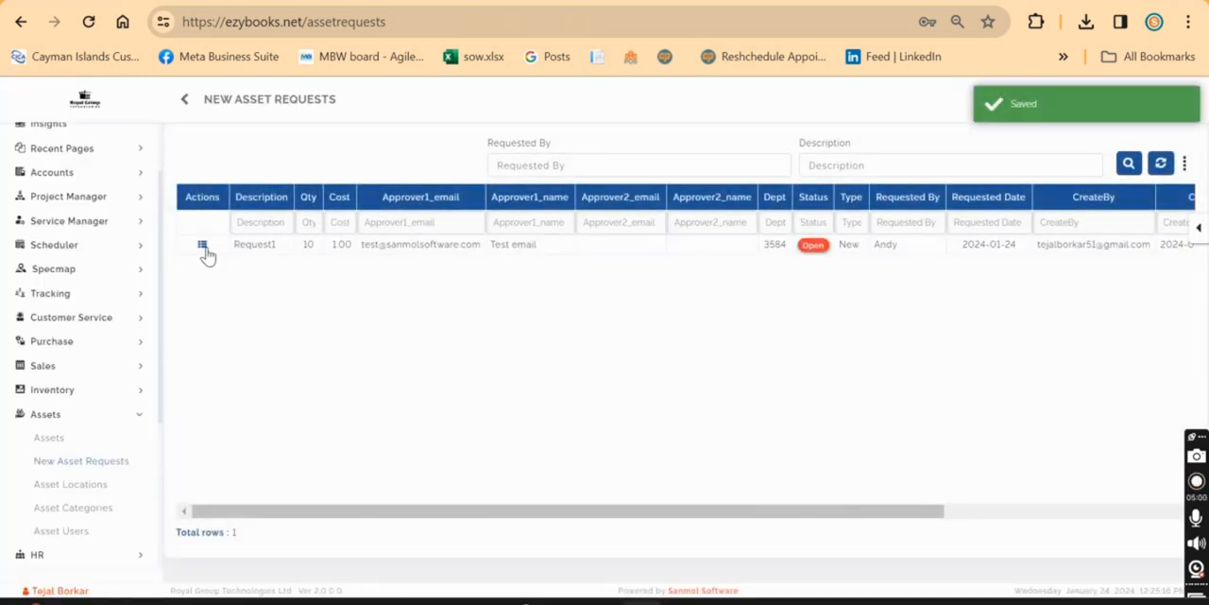
pyautogui.click(203, 246)
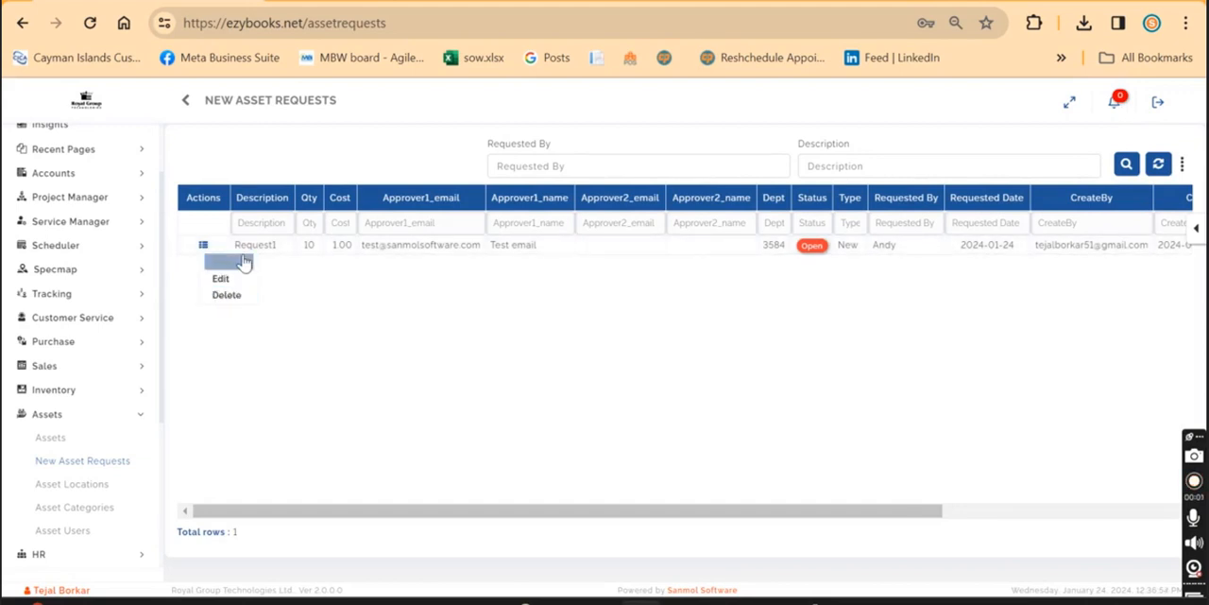
pyautogui.click(572, 307)
# Search the new asset requests by the description Request1, and reset the search filter.
pyautogui.click(858, 168)
pyautogui.write('Re')
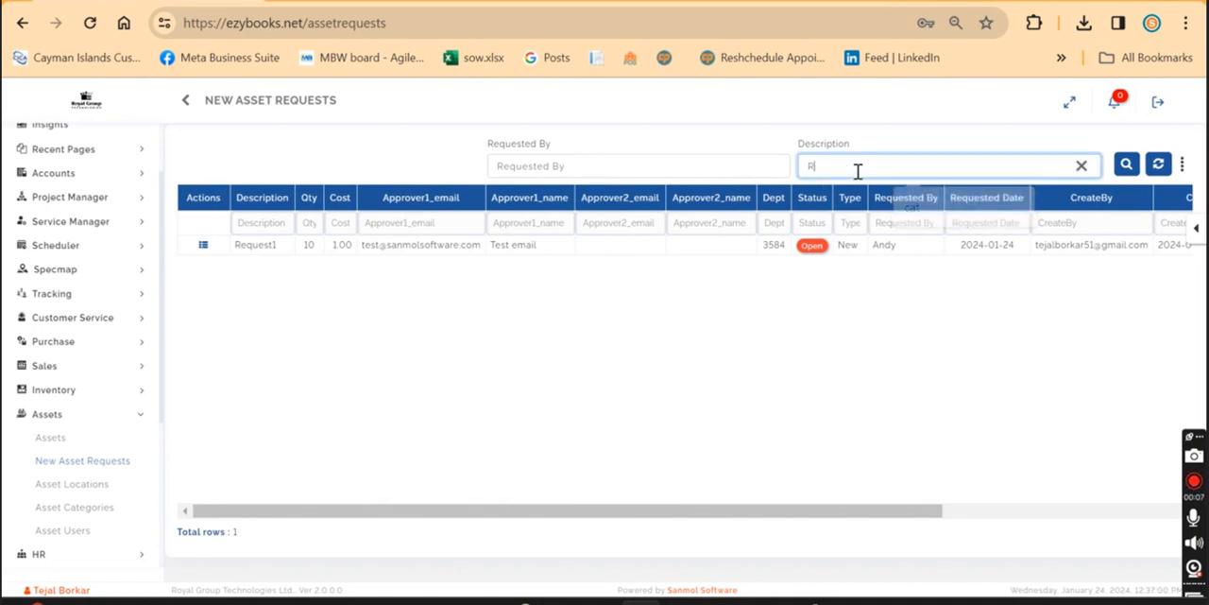
pyautogui.write('quest1')
pyautogui.click(1126, 164)
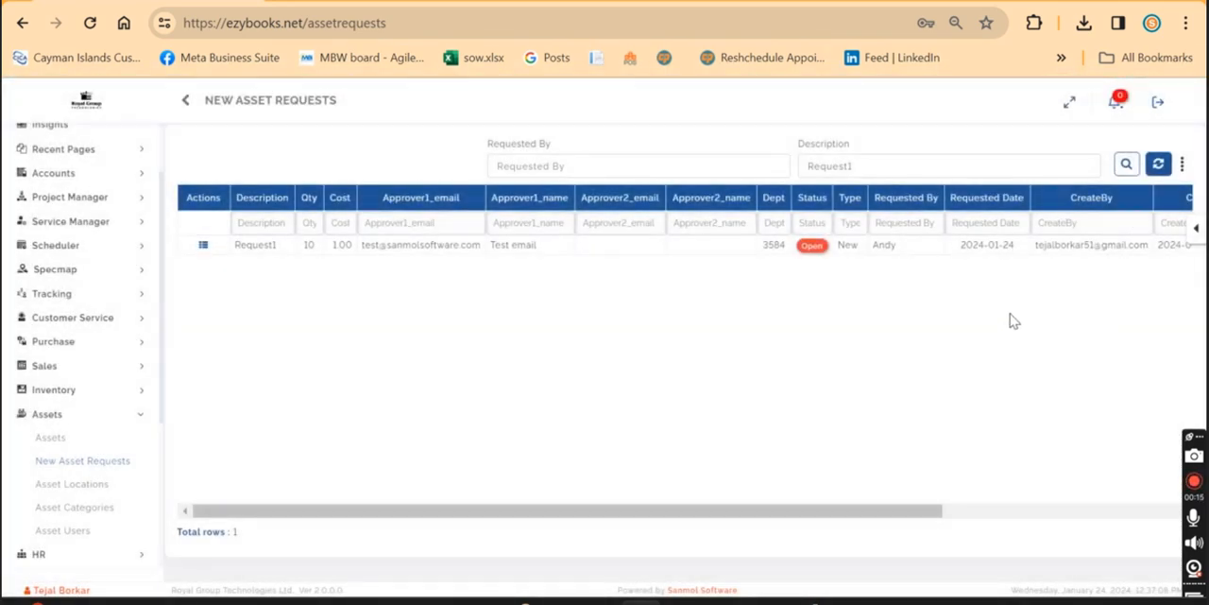
pyautogui.click(1159, 166)
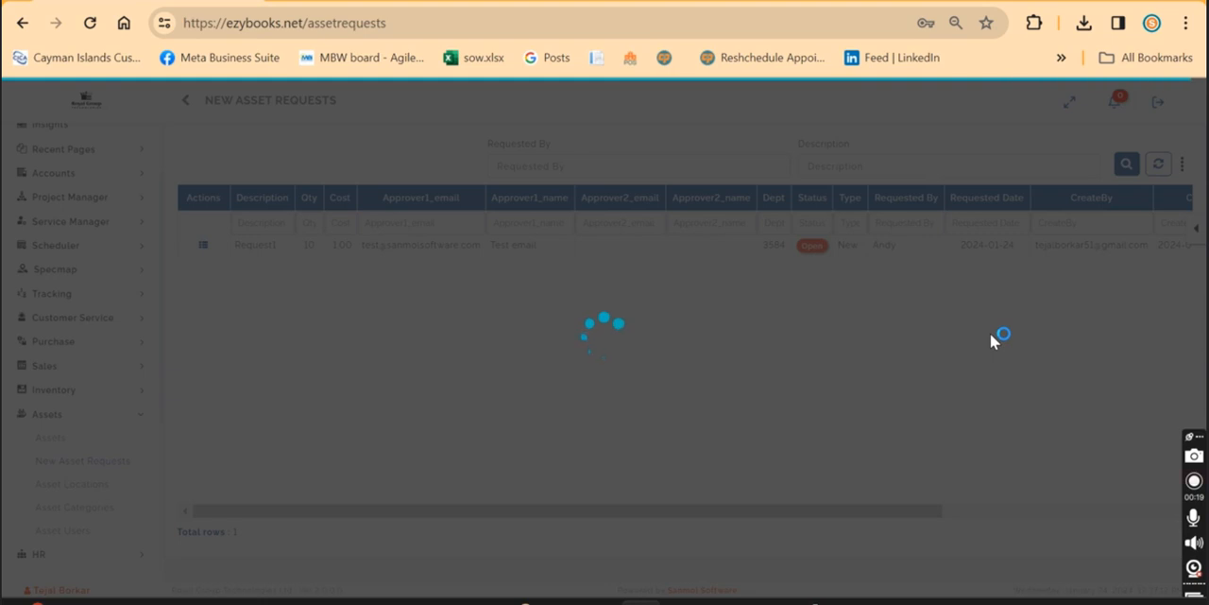